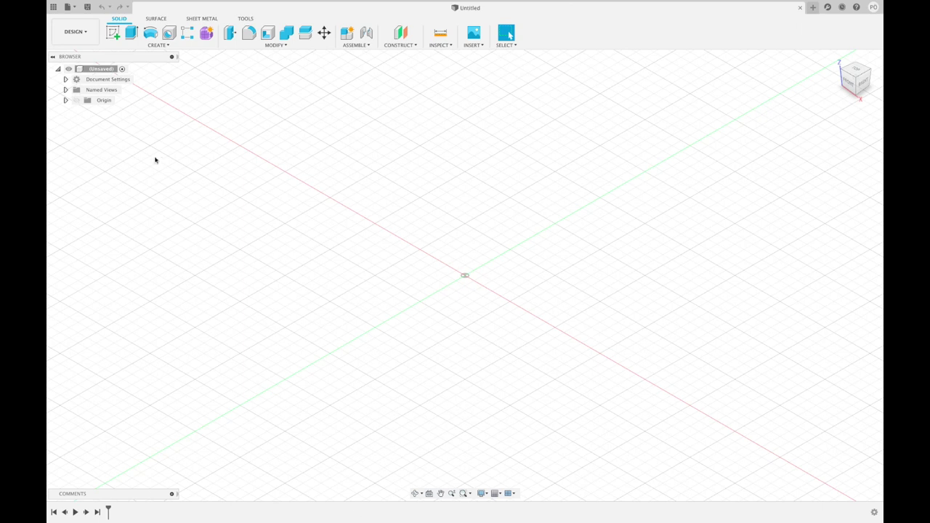
Save the new design as 'palikka'.
{"action": "left_click", "coordinate": [87, 7]}
{"action": "type", "text": "p"}
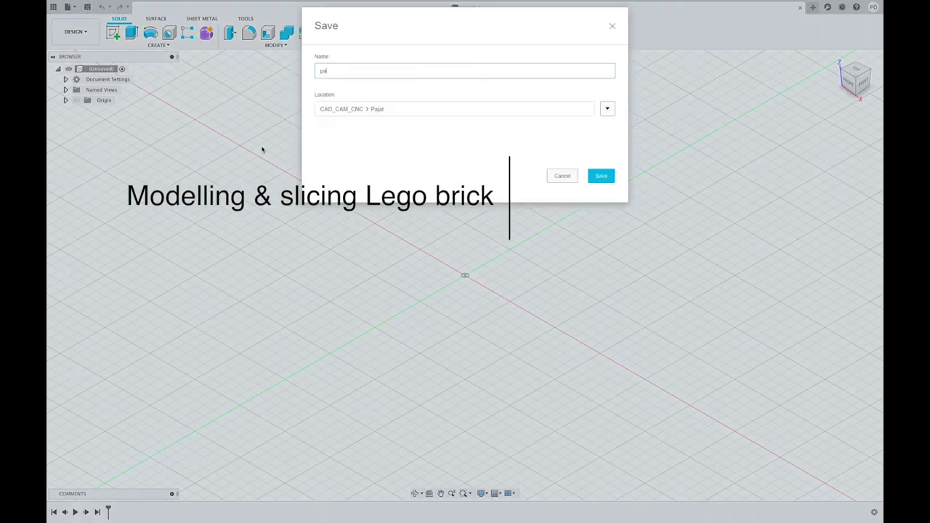
{"action": "type", "text": "alikka"}
{"action": "left_click", "coordinate": [603, 178]}
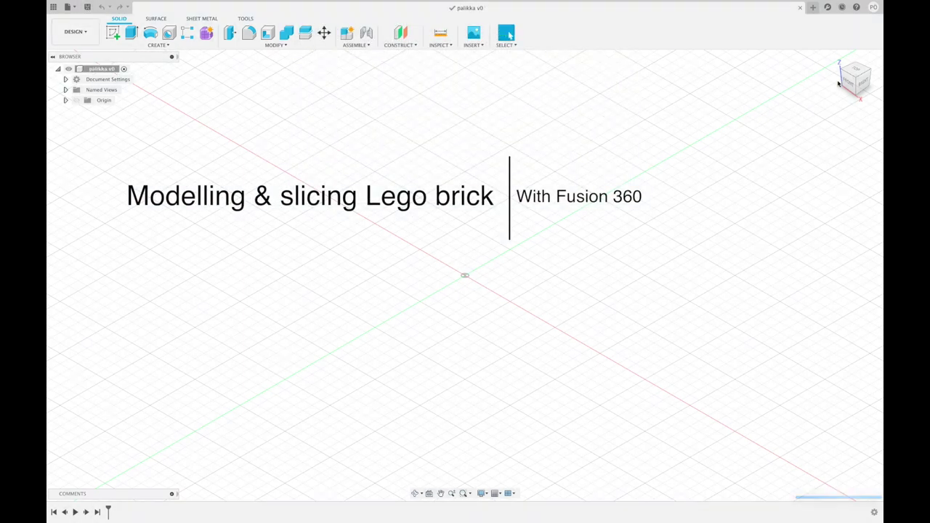
Sketch a rectangle from the origin on the ground plane, 15.80 mm tall.
{"action": "left_click", "coordinate": [113, 33]}
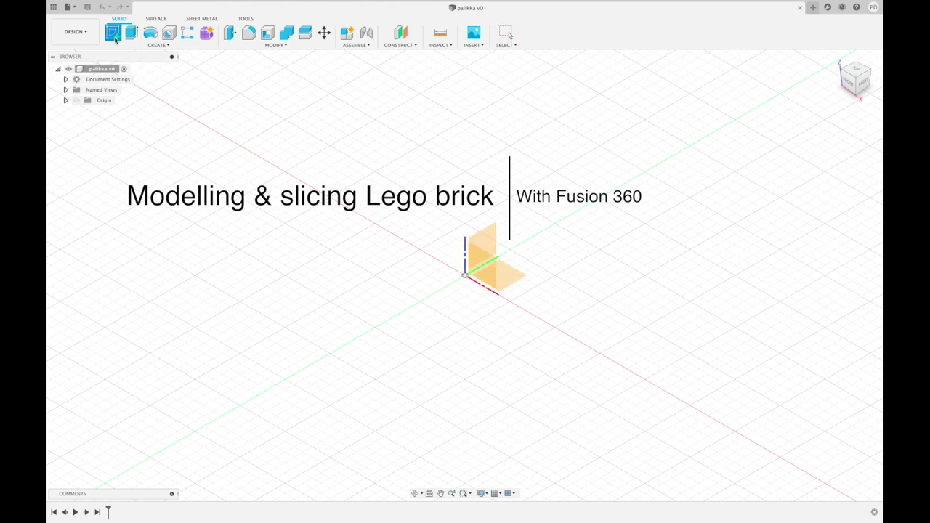
{"action": "left_click", "coordinate": [513, 274]}
{"action": "key", "text": "r"}
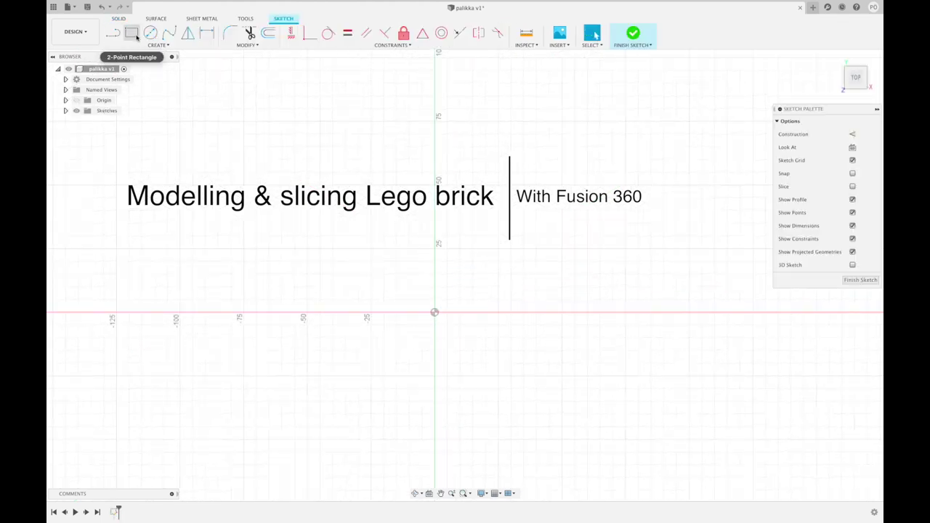
{"action": "left_click", "coordinate": [434, 314]}
{"action": "type", "text": "15."}
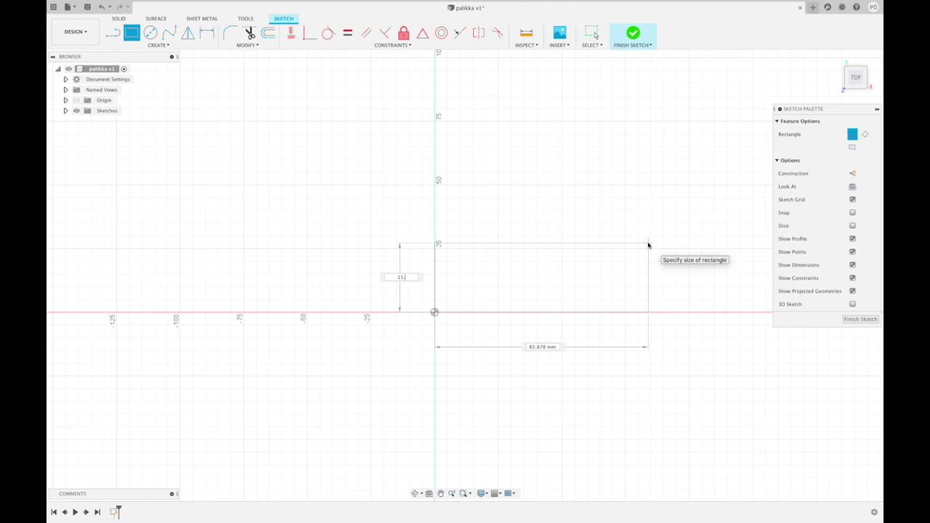
{"action": "type", "text": "8"}
{"action": "key", "text": "Return"}
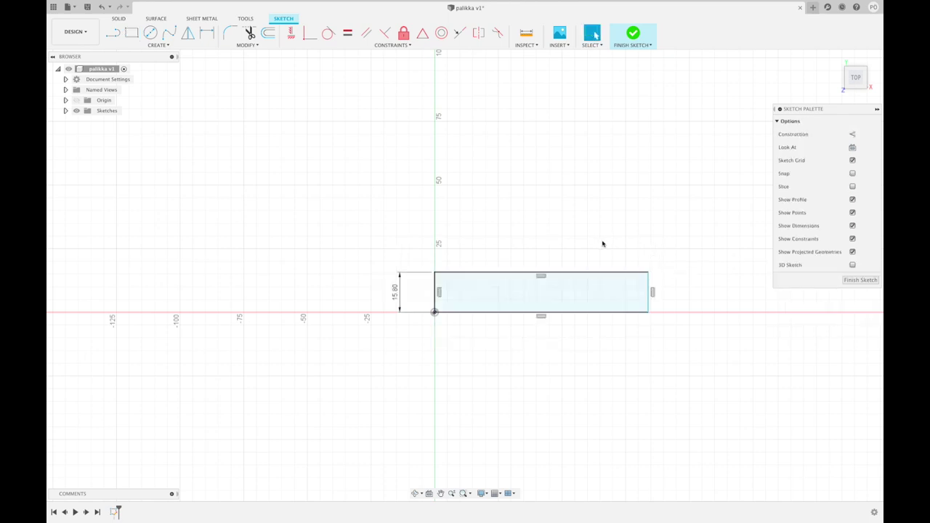
Dimension the rectangle's width to 31.8 mm and finish the sketch.
{"action": "key", "text": "d"}
{"action": "left_click", "coordinate": [564, 273]}
{"action": "left_click", "coordinate": [570, 236]}
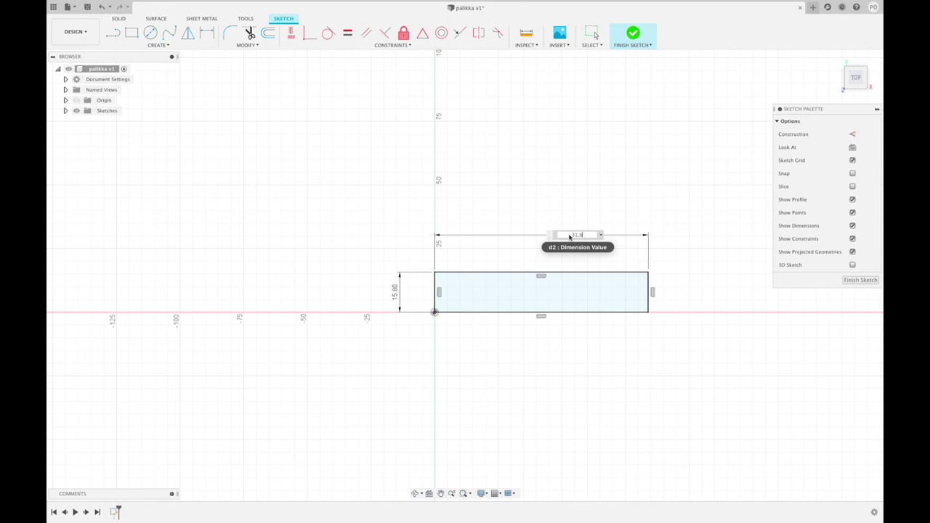
{"action": "key", "text": "Return"}
{"action": "left_click", "coordinate": [633, 34]}
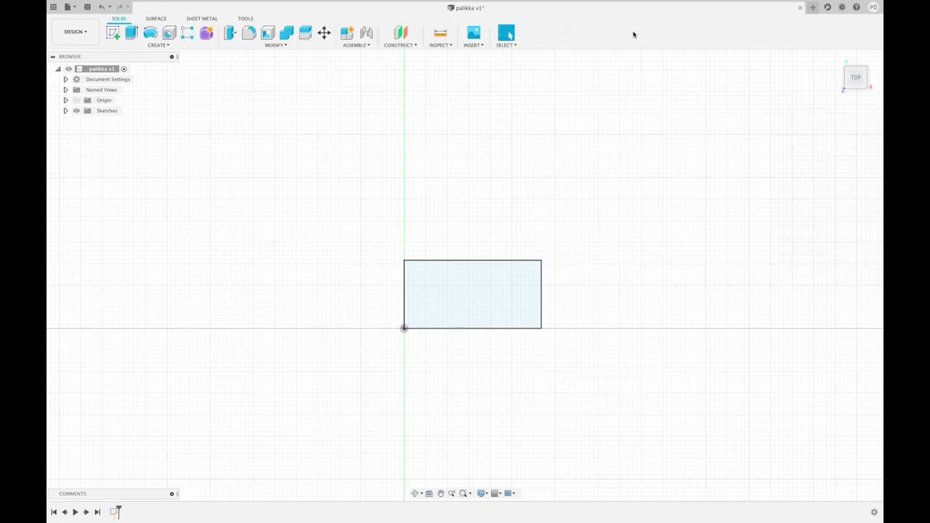
Extrude the 31.8 × 15.8 mm rectangle 13 mm upward into a solid box.
{"action": "mouse_move", "coordinate": [856, 78]}
{"action": "left_click", "coordinate": [868, 90]}
{"action": "left_click", "coordinate": [866, 84]}
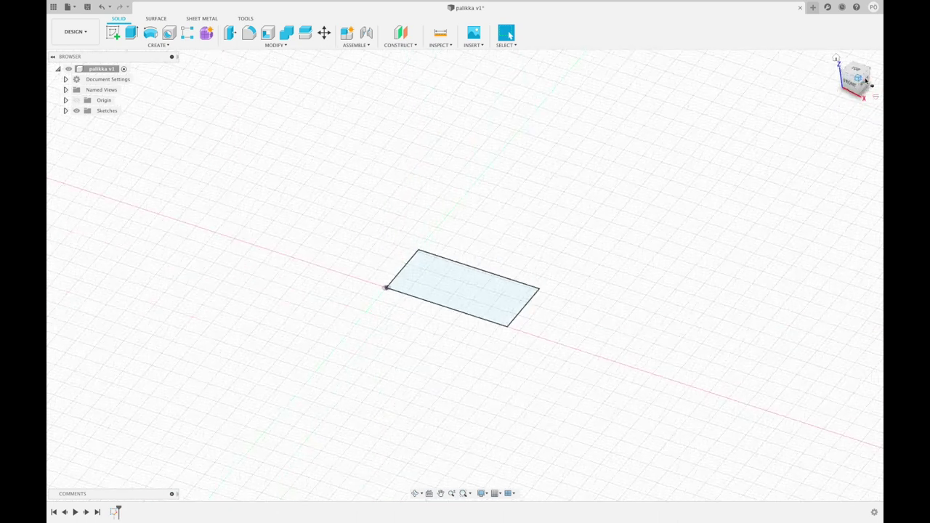
{"action": "left_click", "coordinate": [132, 33]}
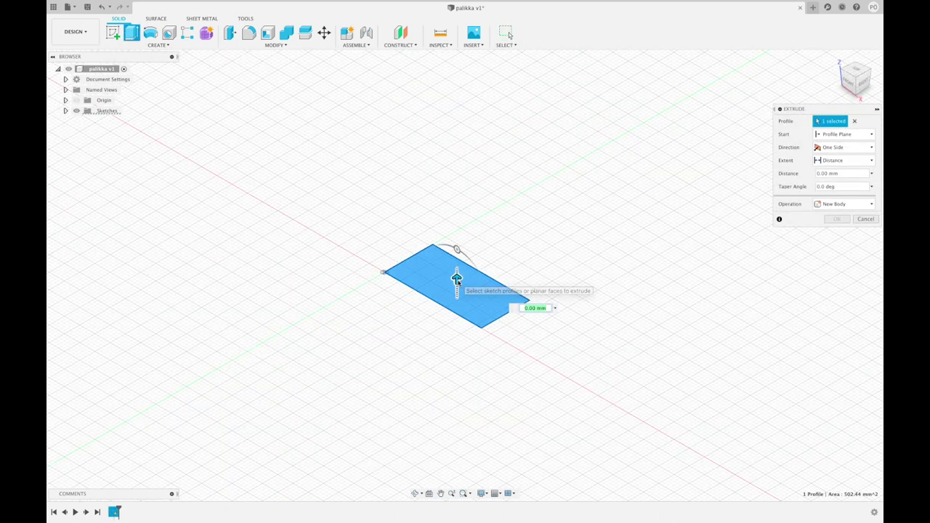
{"action": "left_click_drag", "start_coordinate": [456, 278], "coordinate": [456, 232]}
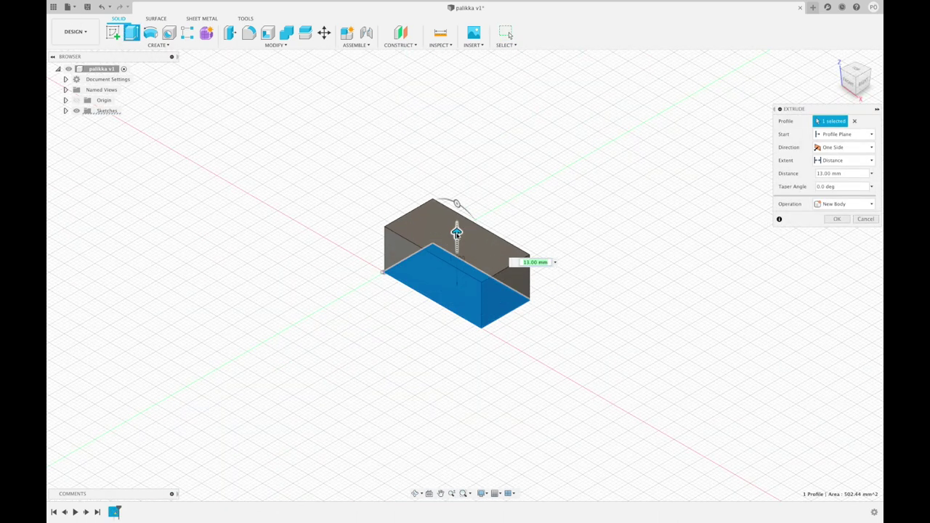
{"action": "key", "text": "Return"}
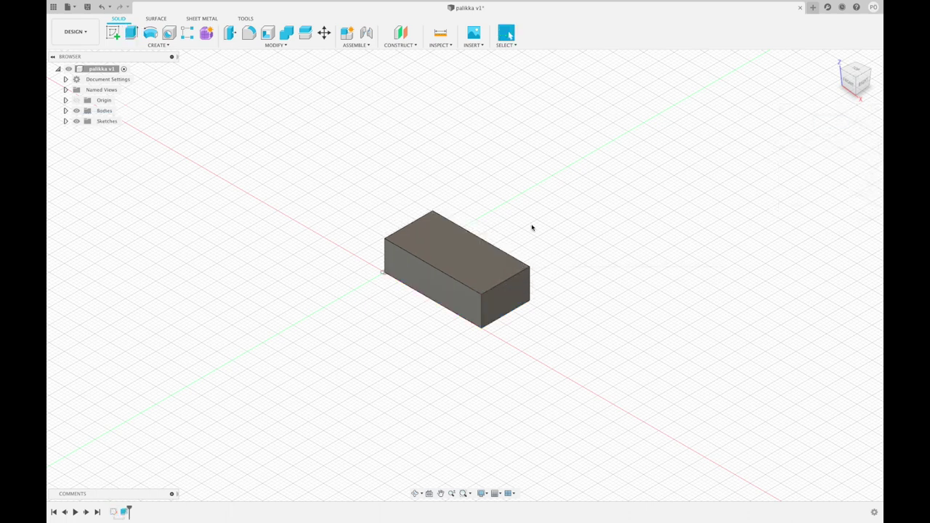
{"action": "left_click", "coordinate": [113, 33]}
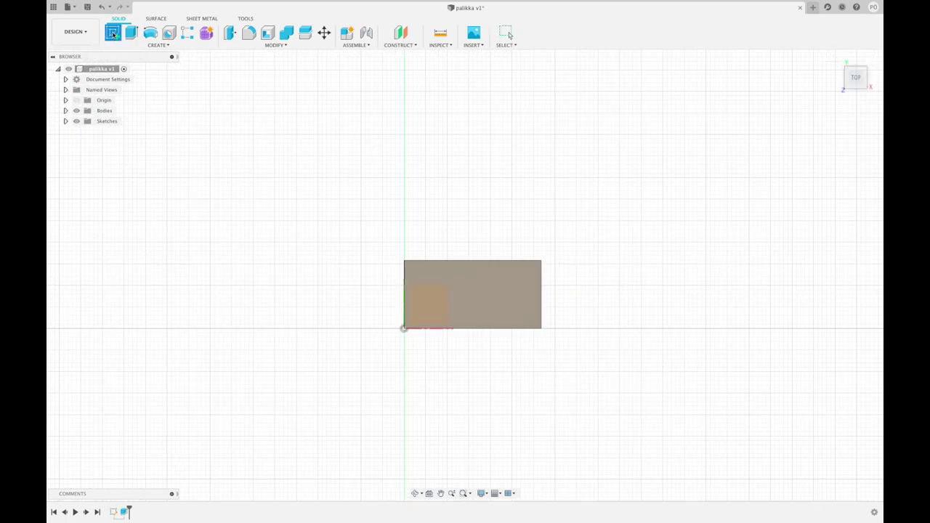
Sketch a 4.80 mm circle on the box's top face near the top-left corner.
{"action": "left_click", "coordinate": [482, 297]}
{"action": "key", "text": "c"}
{"action": "left_click", "coordinate": [407, 260]}
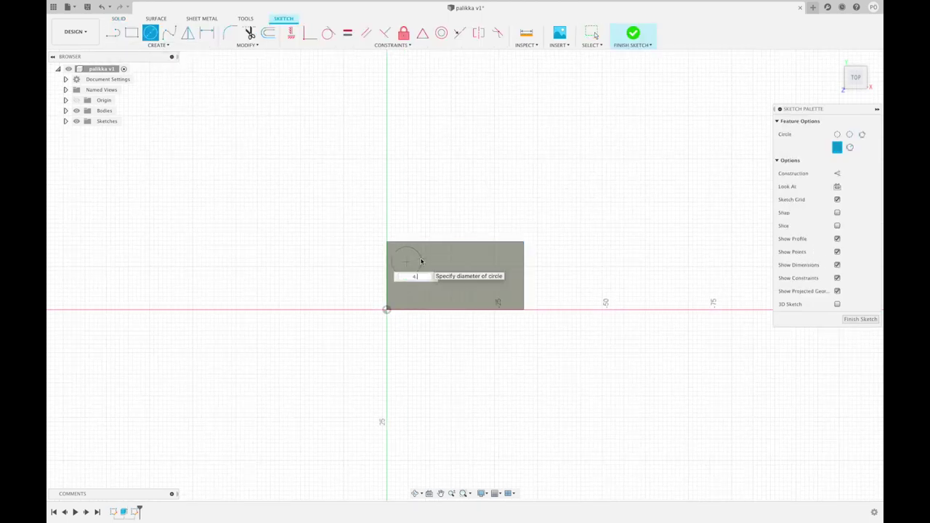
{"action": "key", "text": "Return"}
{"action": "key", "text": "Escape"}
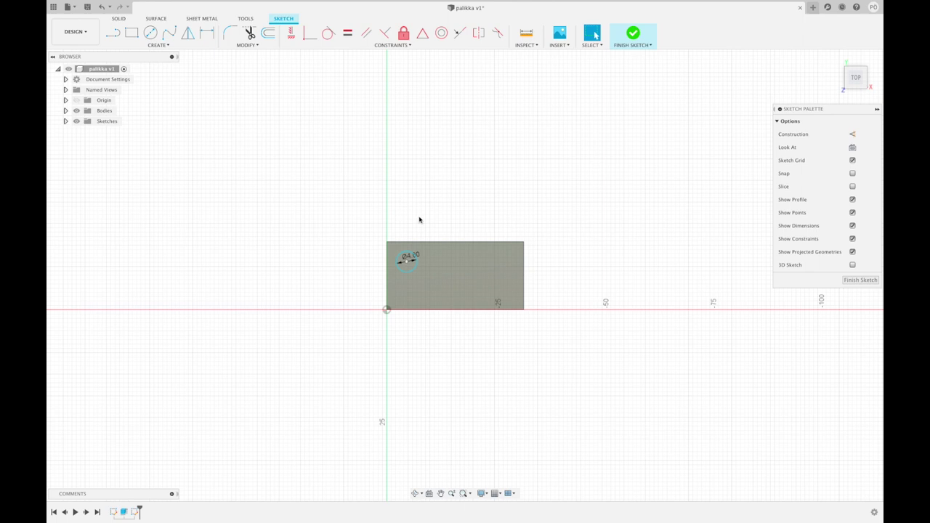
Dimension the circle 3.90 mm below the box's top edge.
{"action": "key", "text": "d"}
{"action": "scroll", "coordinate": [413, 259], "scroll_direction": "up", "scroll_amount": 3}
{"action": "scroll", "coordinate": [404, 257], "scroll_direction": "up", "scroll_amount": 2}
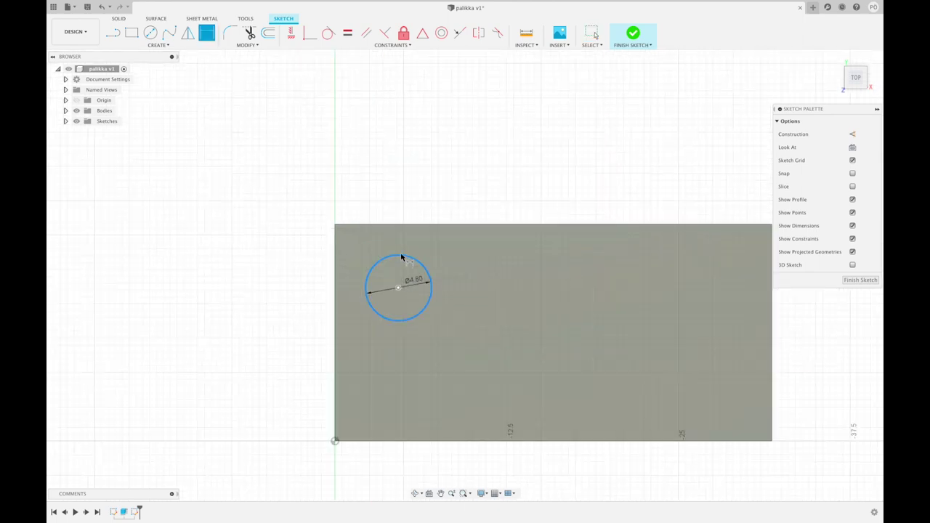
{"action": "left_click", "coordinate": [397, 225]}
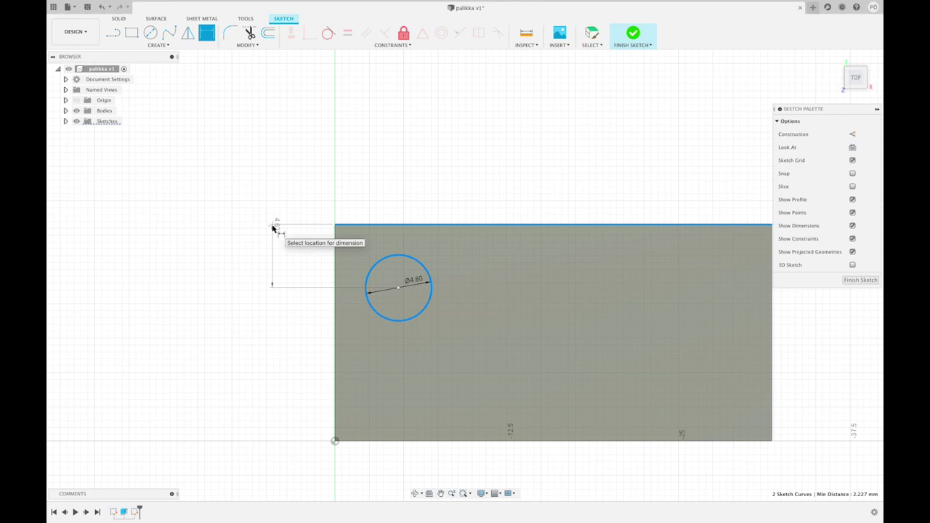
{"action": "left_click", "coordinate": [266, 220]}
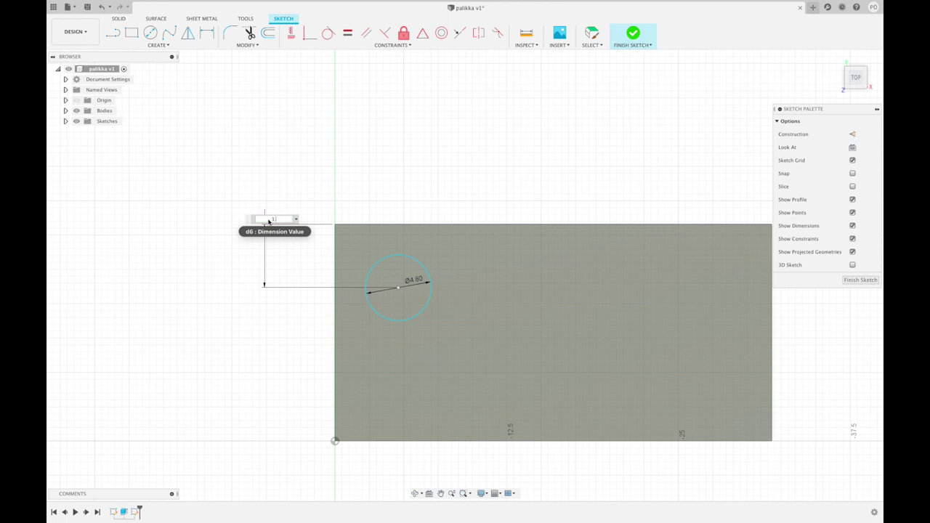
{"action": "key", "text": "Return"}
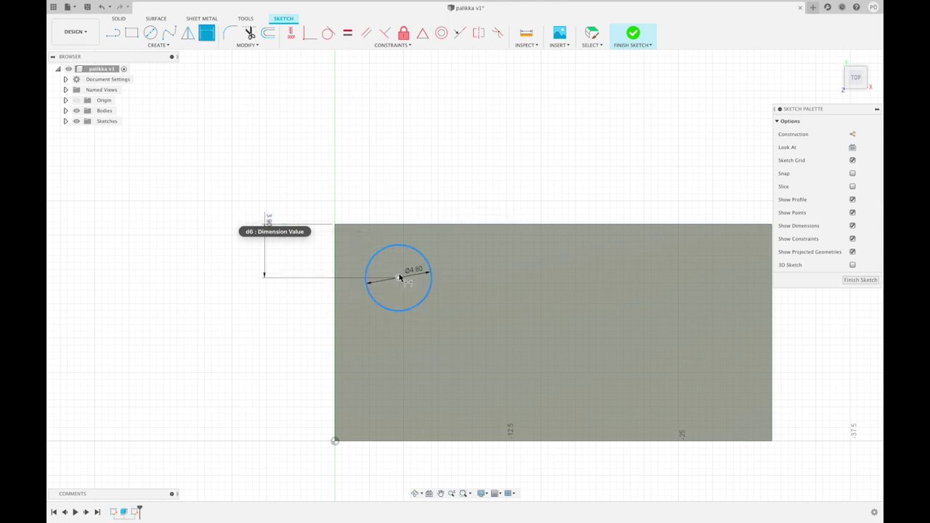
Dimension the circle 3.90 mm from the left edge and finish the sketch.
{"action": "left_click", "coordinate": [398, 277]}
{"action": "left_click", "coordinate": [334, 254]}
{"action": "left_click", "coordinate": [372, 166]}
{"action": "type", "text": "3.9"}
{"action": "key", "text": "Return"}
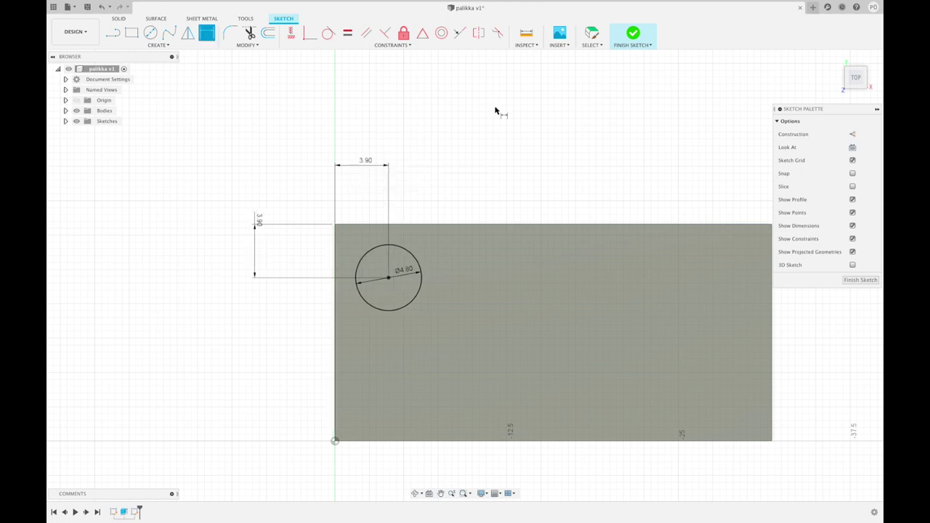
{"action": "scroll", "coordinate": [438, 110], "scroll_direction": "down", "scroll_amount": 2}
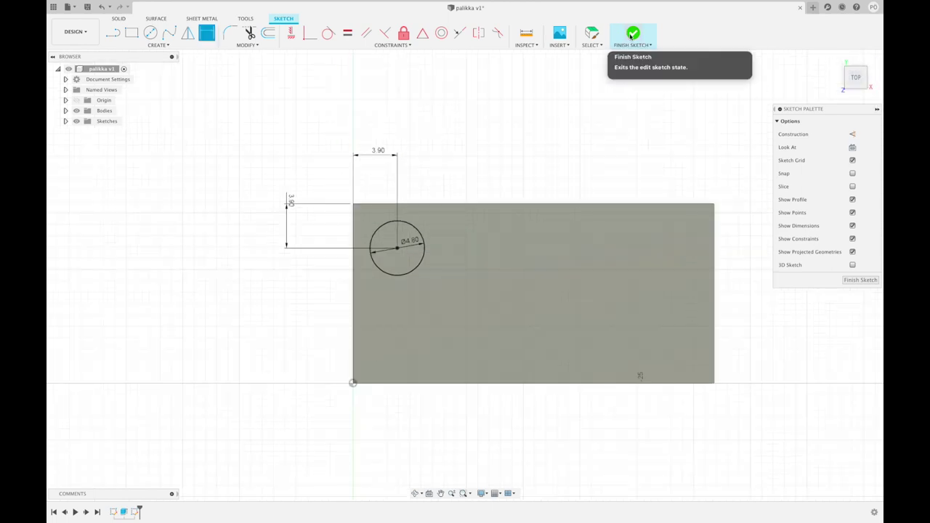
{"action": "left_click", "coordinate": [631, 34]}
{"action": "left_click", "coordinate": [863, 92]}
Extrude the circle into a 3 mm tall stud.
{"action": "left_click", "coordinate": [859, 90]}
{"action": "key", "text": "e"}
{"action": "left_click", "coordinate": [386, 252]}
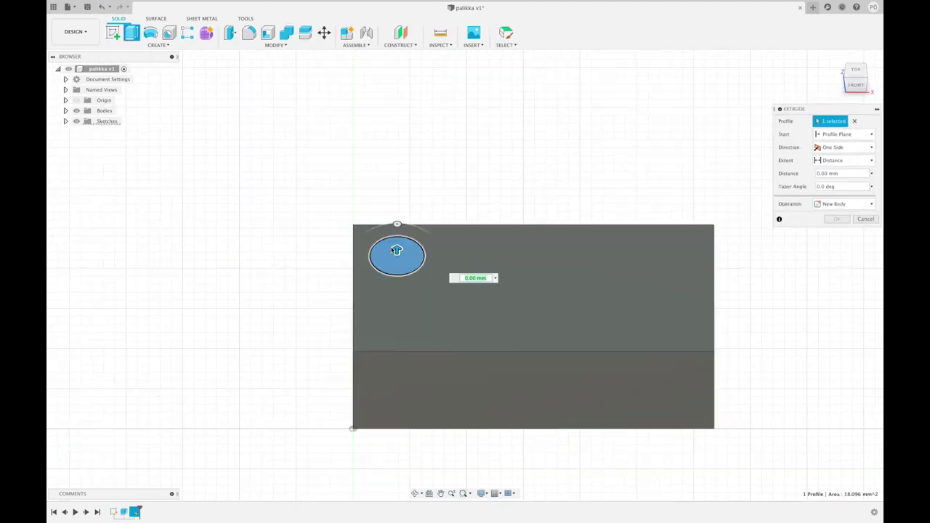
{"action": "left_click_drag", "start_coordinate": [396, 250], "coordinate": [487, 254]}
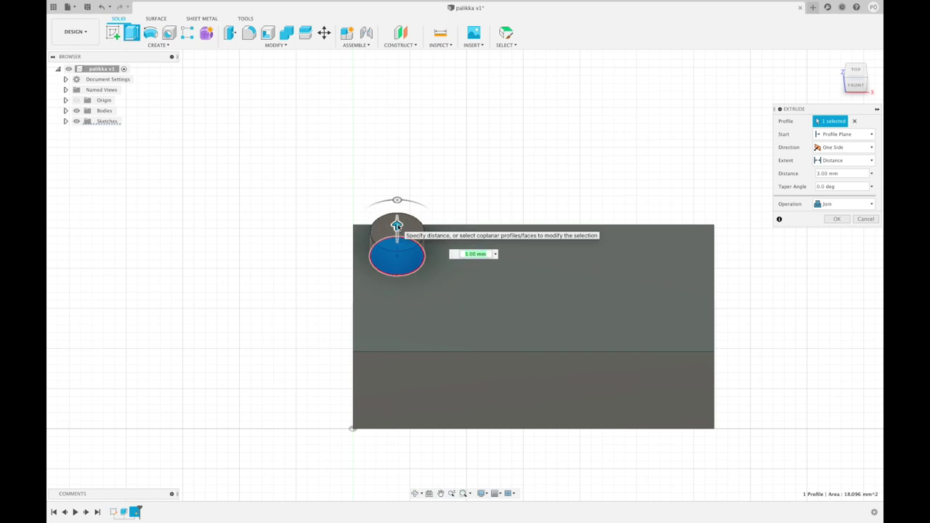
{"action": "key", "text": "Return"}
Set up a rectangular pattern of the stud along the box's long edge.
{"action": "left_click", "coordinate": [847, 120]}
{"action": "left_click", "coordinate": [840, 152]}
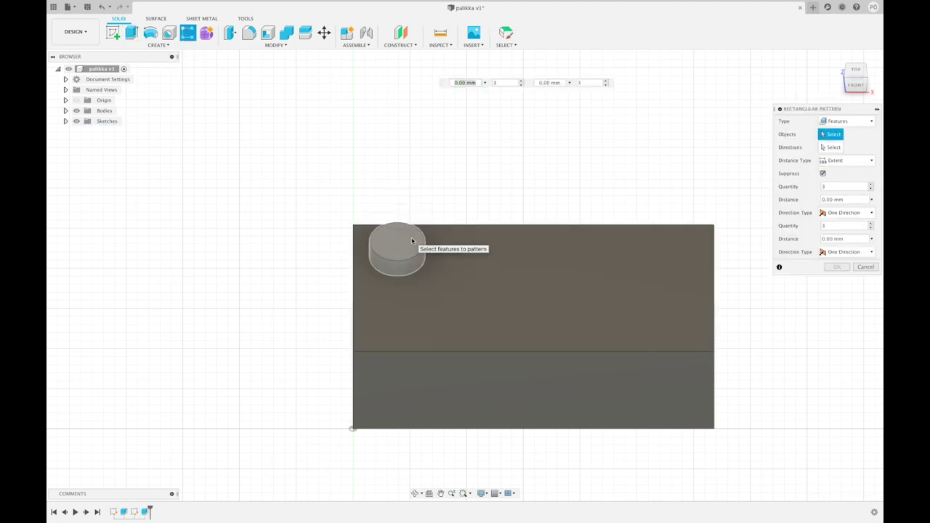
{"action": "left_click", "coordinate": [411, 242]}
{"action": "left_click", "coordinate": [836, 149]}
{"action": "left_click", "coordinate": [538, 352]}
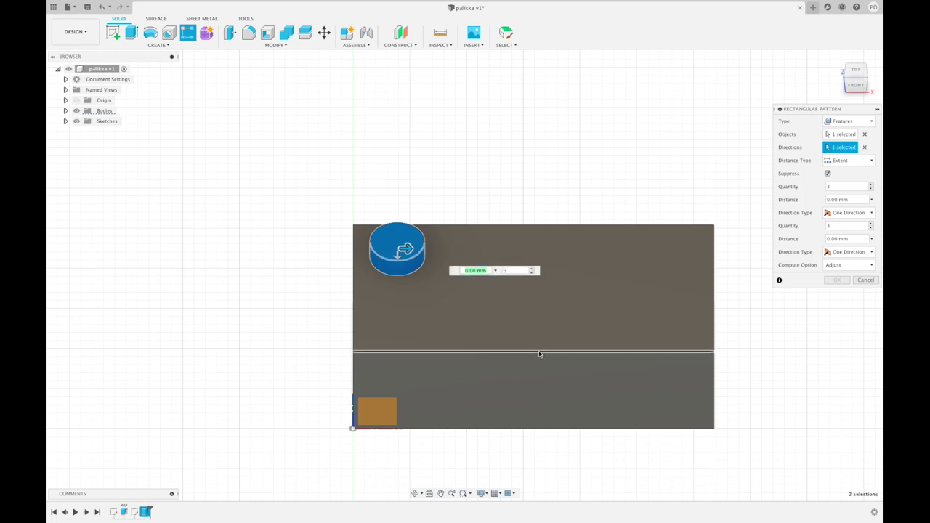
{"action": "left_click", "coordinate": [472, 270]}
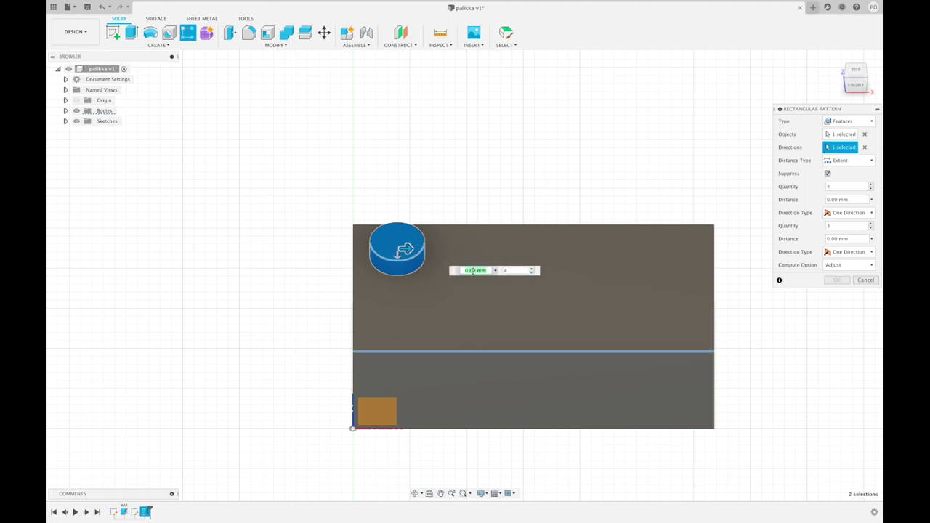
Space the studs 8 mm apart in 2 rows of 4 and confirm the pattern.
{"action": "left_click", "coordinate": [849, 159]}
{"action": "left_click", "coordinate": [843, 173]}
{"action": "left_click", "coordinate": [473, 270]}
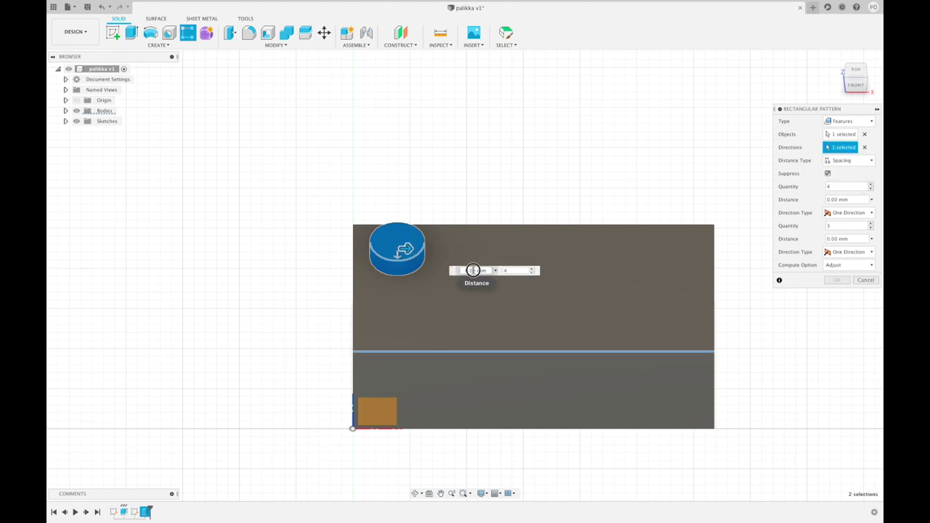
{"action": "type", "text": "8"}
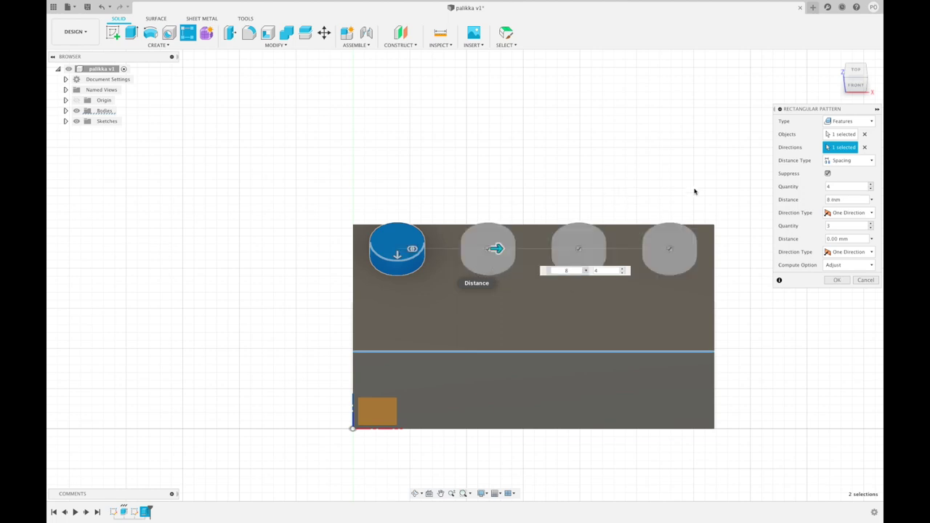
{"action": "left_click", "coordinate": [871, 229]}
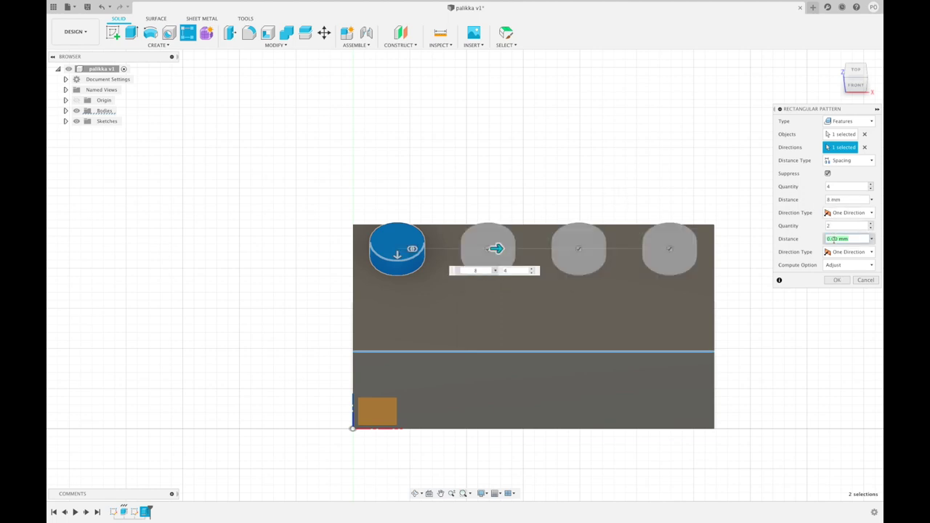
{"action": "type", "text": "8"}
{"action": "left_click", "coordinate": [836, 280]}
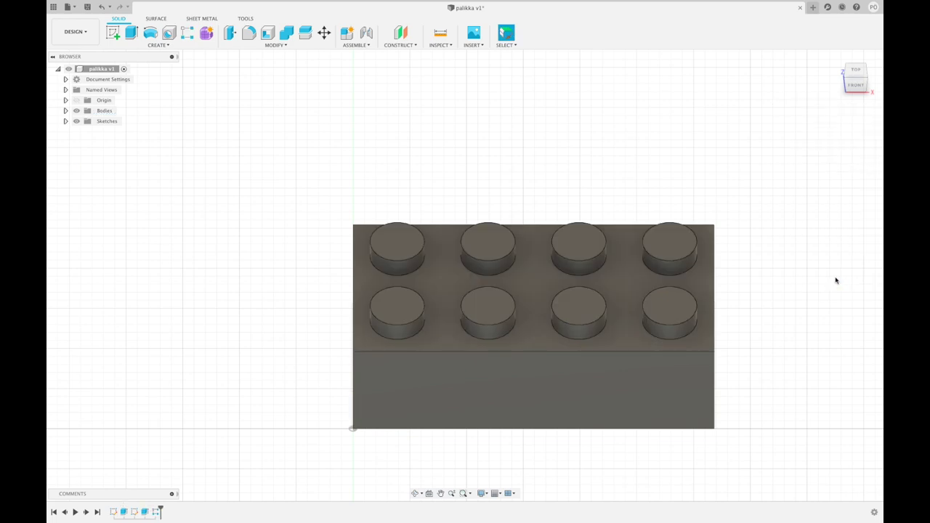
{"action": "left_click", "coordinate": [864, 79]}
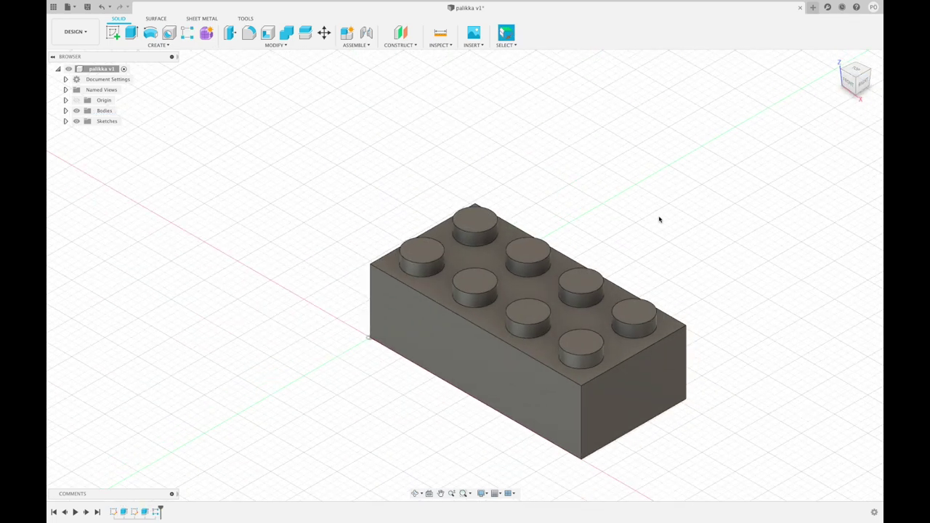
Shell the brick through its bottom face with 2 mm walls.
{"action": "left_click", "coordinate": [858, 93]}
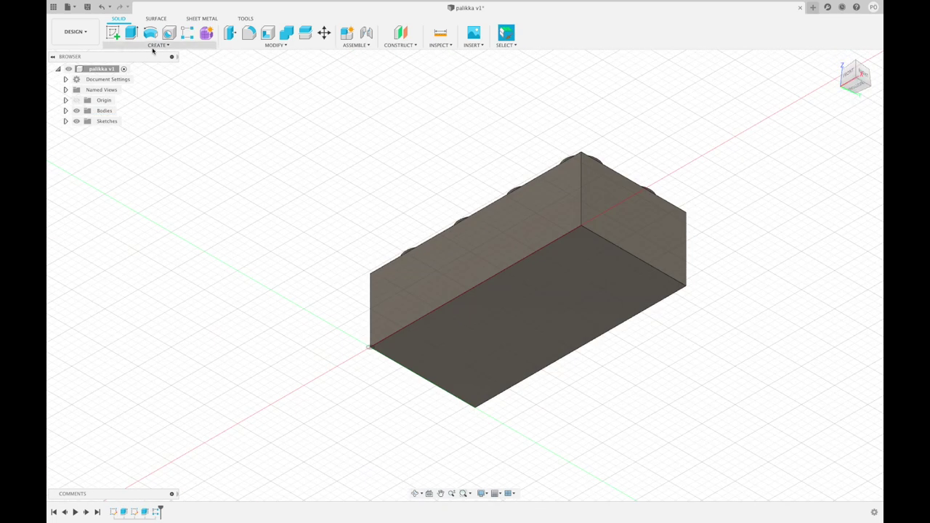
{"action": "left_click", "coordinate": [266, 33]}
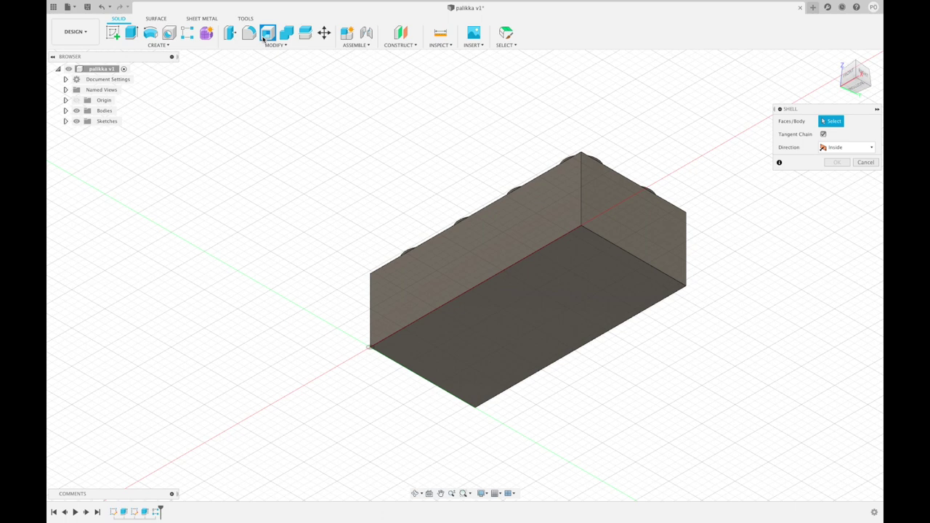
{"action": "left_click", "coordinate": [517, 305]}
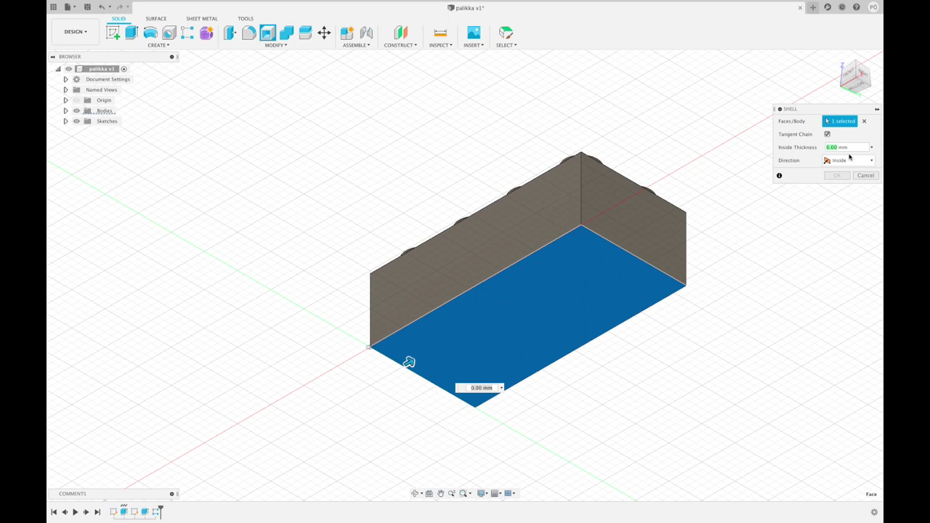
{"action": "type", "text": "2"}
{"action": "left_click", "coordinate": [837, 175]}
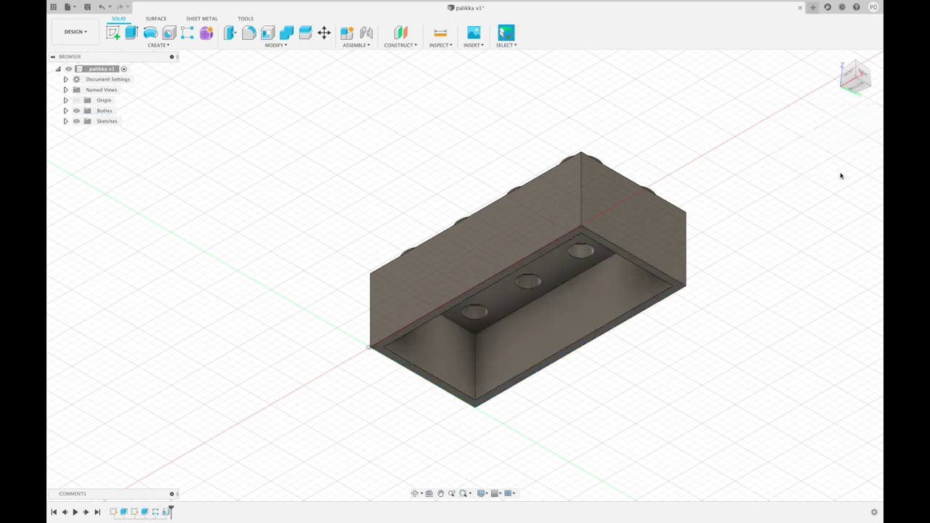
{"action": "left_click", "coordinate": [859, 86]}
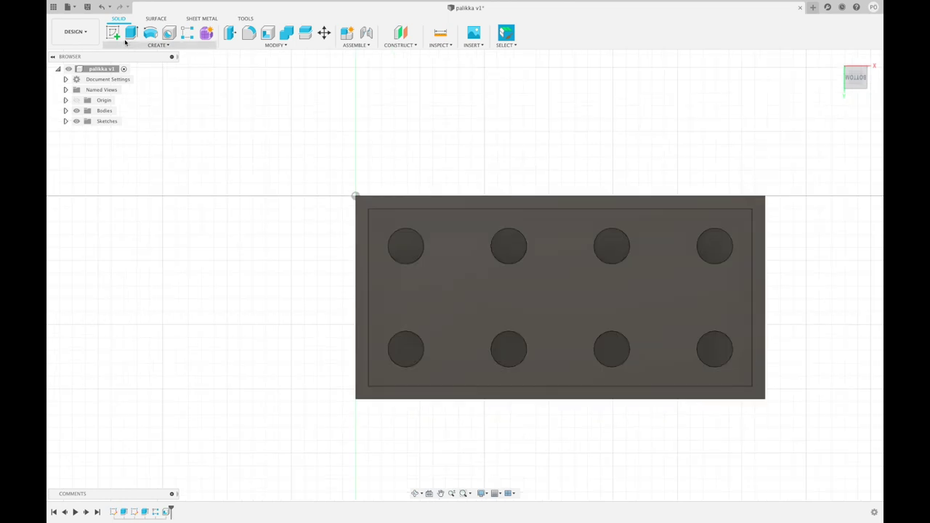
Draw a diagonal line between two stud centres on the brick's inner bottom face.
{"action": "left_click", "coordinate": [114, 32]}
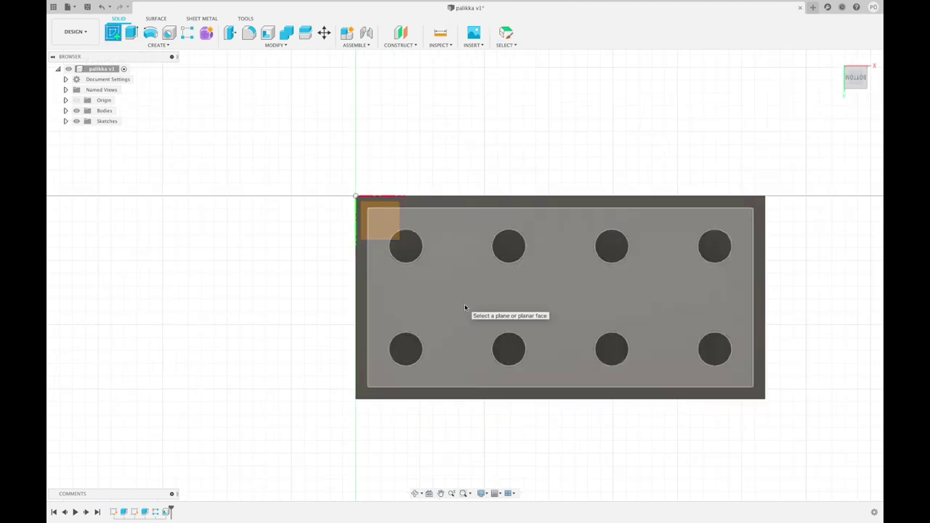
{"action": "left_click", "coordinate": [464, 304]}
{"action": "left_click", "coordinate": [113, 32]}
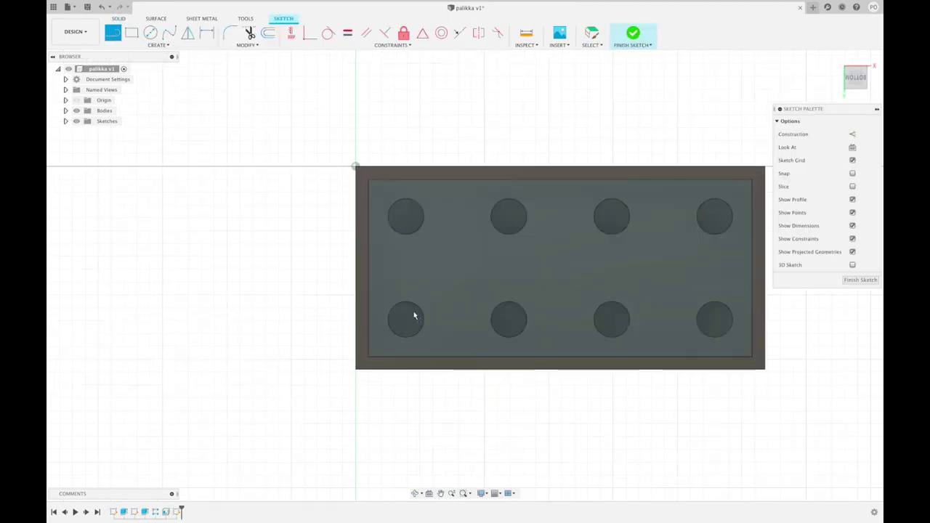
{"action": "left_click", "coordinate": [406, 319]}
{"action": "left_click", "coordinate": [508, 216]}
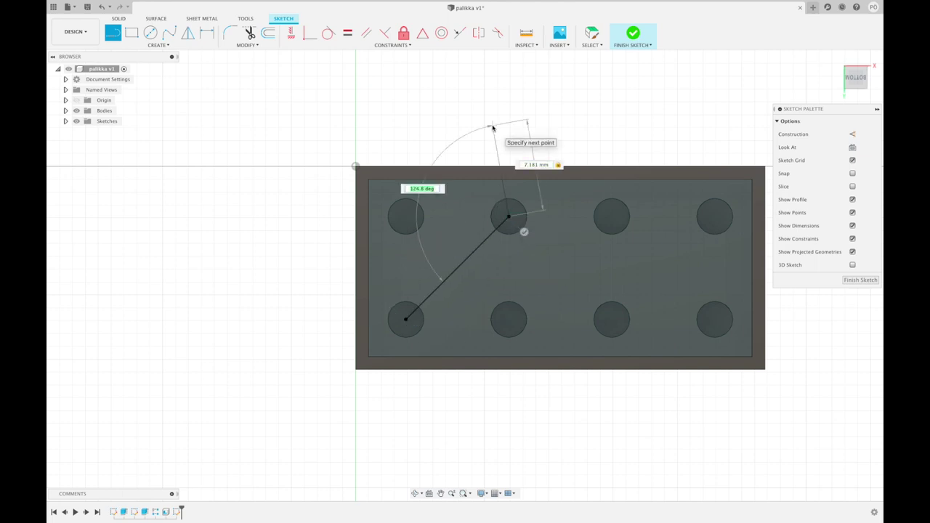
{"action": "key", "text": "Escape"}
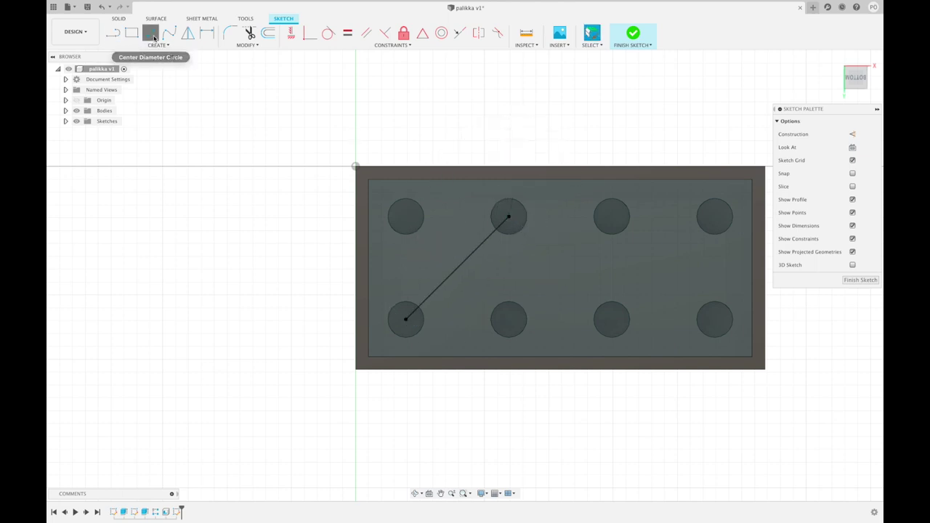
Add concentric 4.8 mm and 6.5 mm circles at the line's midpoint.
{"action": "left_click", "coordinate": [150, 33]}
{"action": "left_click", "coordinate": [458, 268]}
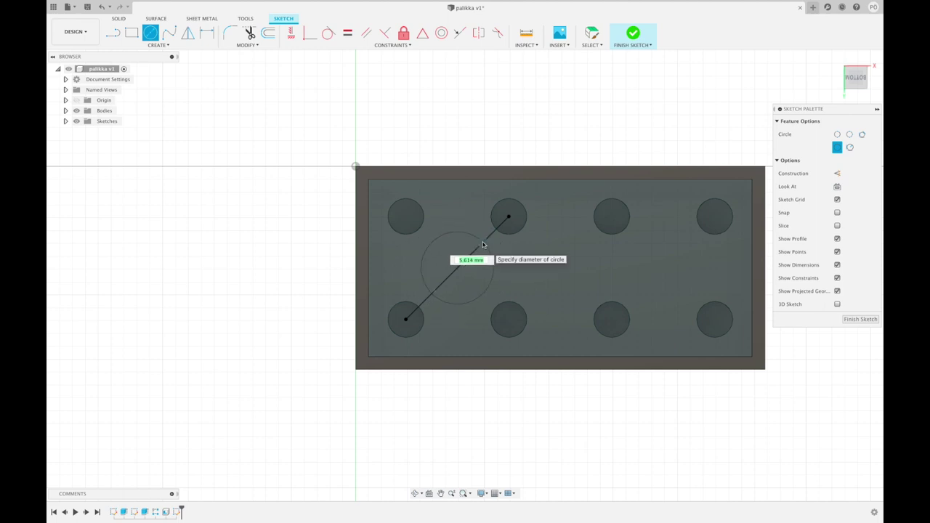
{"action": "type", "text": "4.8"}
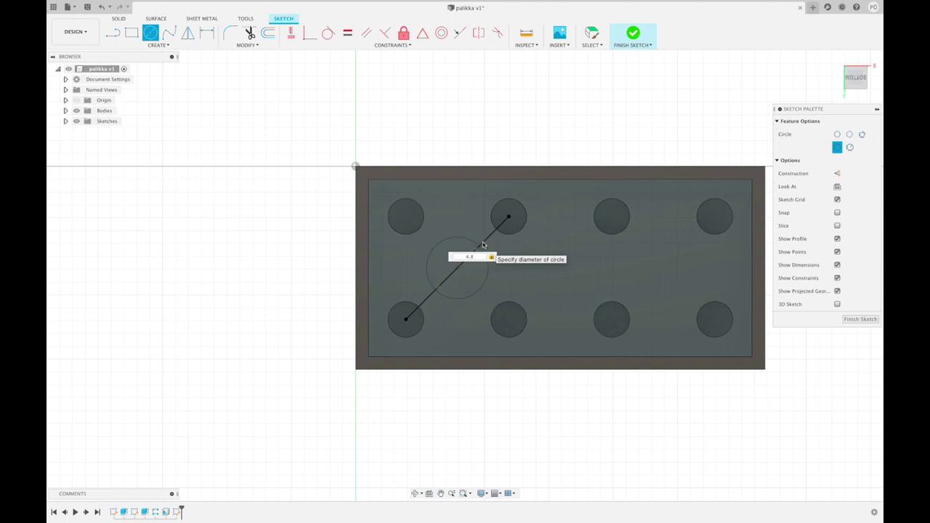
{"action": "key", "text": "Return"}
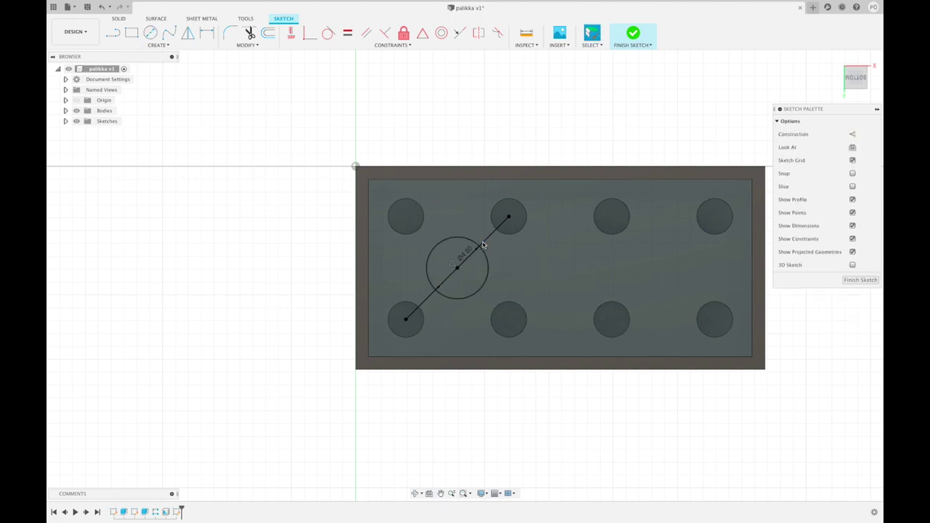
{"action": "left_click", "coordinate": [457, 267]}
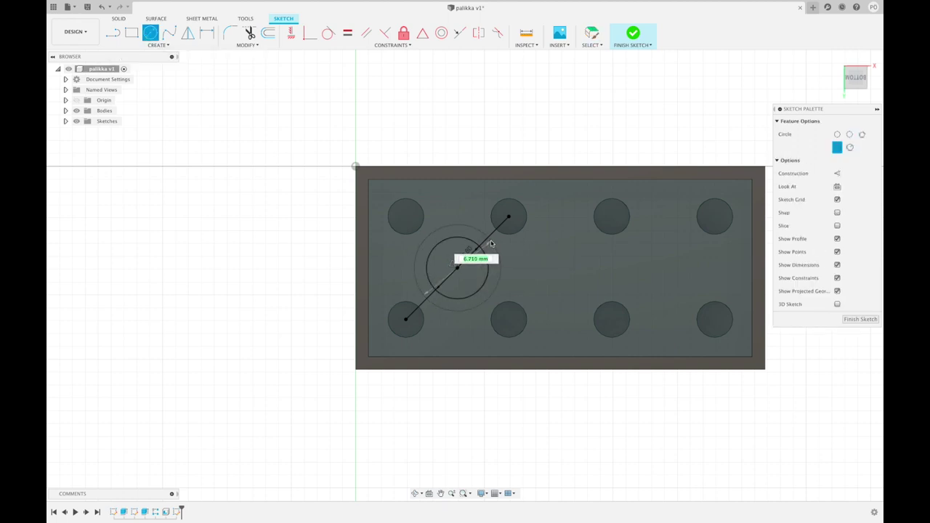
{"action": "type", "text": "6.5"}
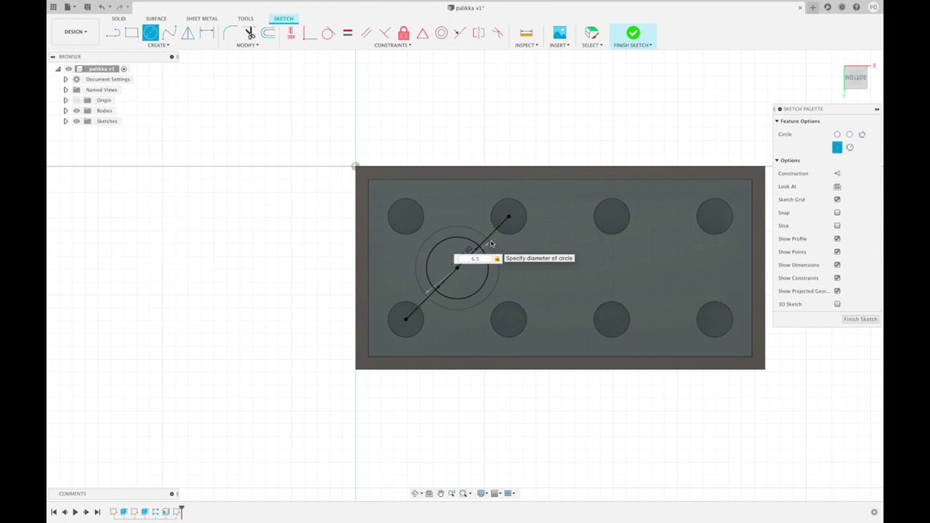
{"action": "key", "text": "Return"}
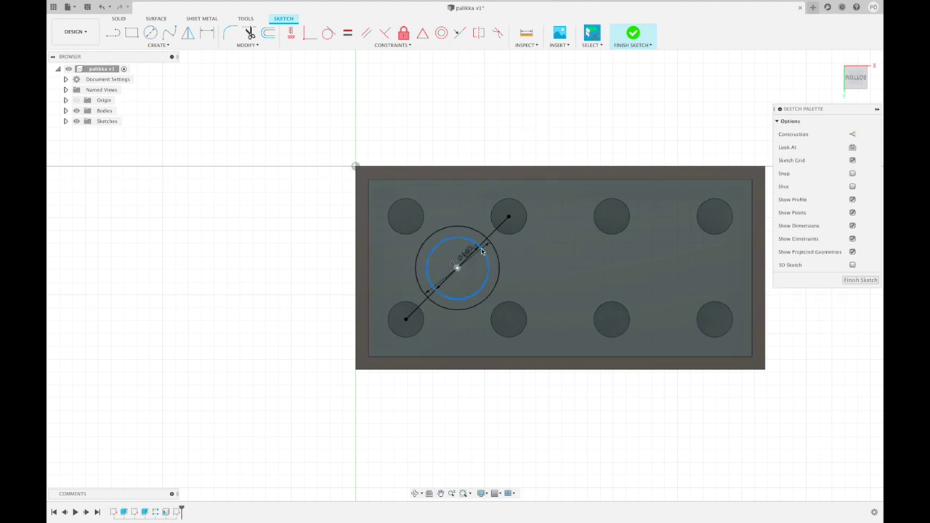
Trim away the line pieces inside the ring and finish the sketch.
{"action": "scroll", "coordinate": [452, 270], "scroll_direction": "up", "scroll_amount": 3}
{"action": "scroll", "coordinate": [452, 270], "scroll_direction": "up", "scroll_amount": 2}
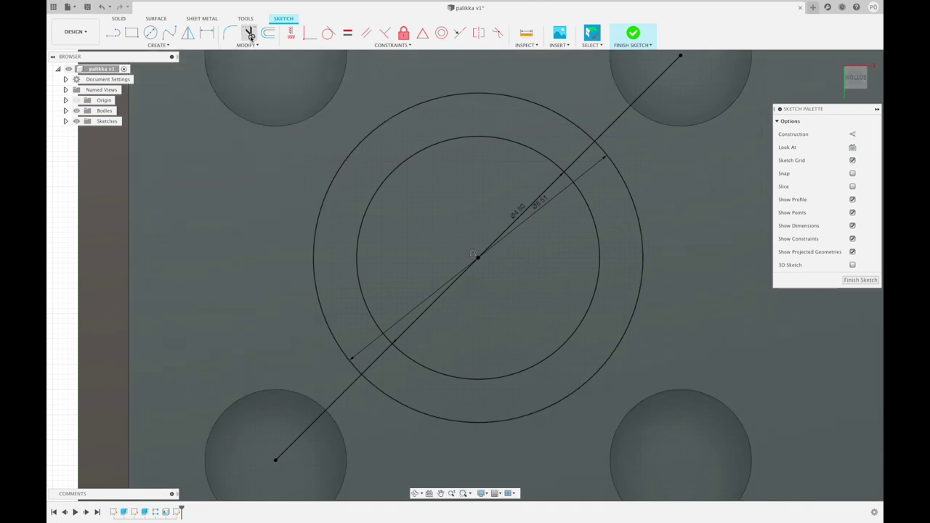
{"action": "left_click", "coordinate": [249, 33]}
{"action": "left_click", "coordinate": [581, 155]}
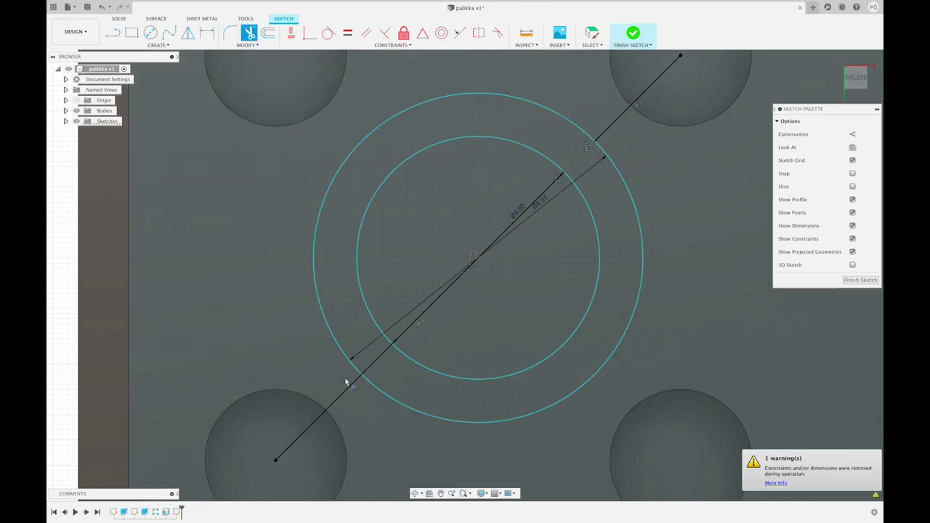
{"action": "left_click", "coordinate": [381, 357]}
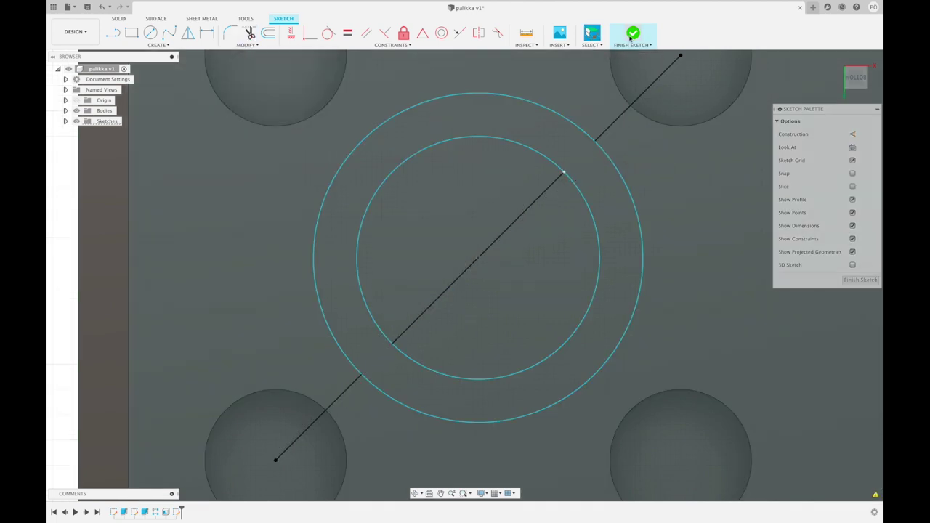
{"action": "left_click", "coordinate": [633, 32]}
{"action": "left_click", "coordinate": [866, 88]}
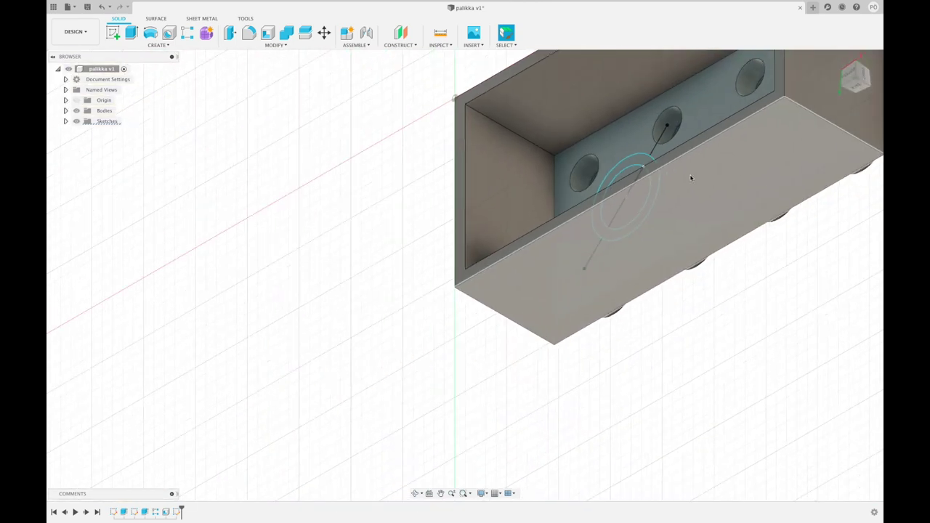
Extrude the ring profile out of the brick's underside.
{"action": "left_click", "coordinate": [844, 73]}
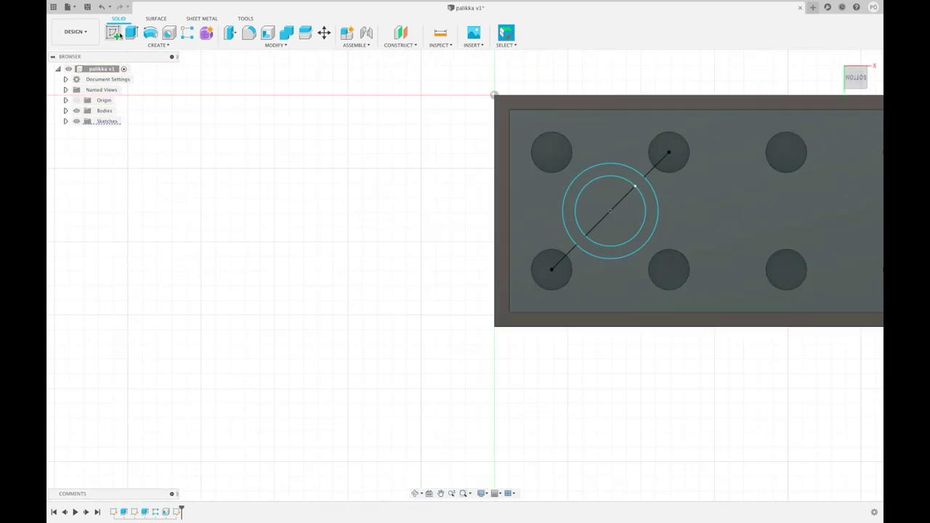
{"action": "left_click", "coordinate": [132, 32]}
{"action": "left_click", "coordinate": [583, 185]}
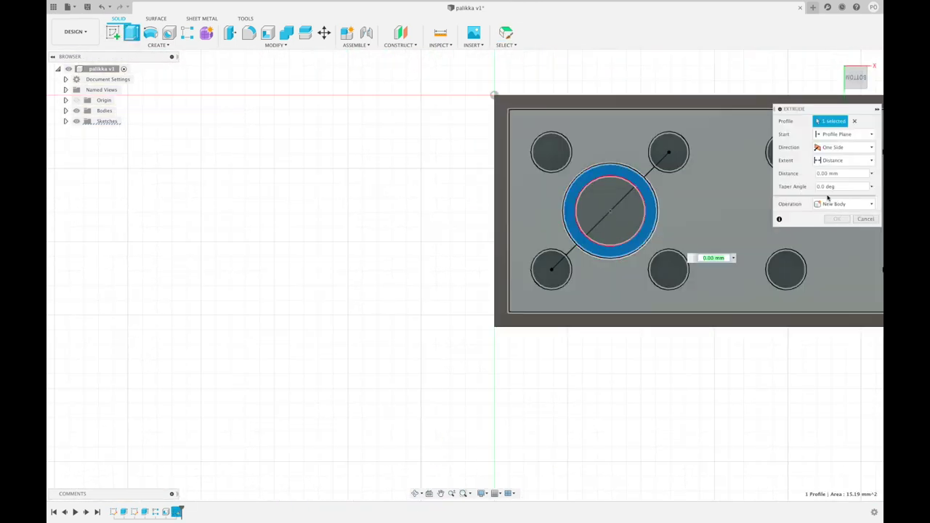
{"action": "left_click", "coordinate": [849, 87]}
{"action": "left_click_drag", "start_coordinate": [533, 342], "coordinate": [657, 270]}
Extend the tube To Object up to the brick's inner top face and confirm.
{"action": "left_click", "coordinate": [848, 75]}
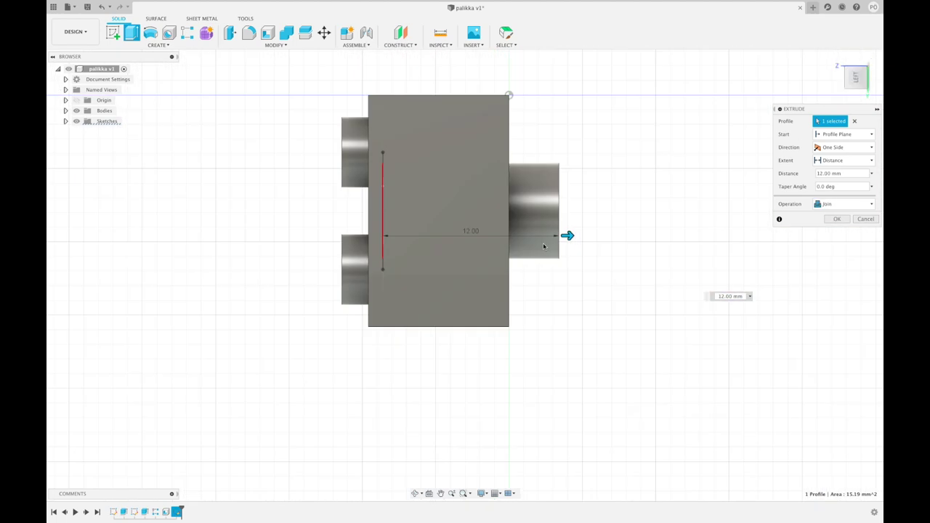
{"action": "left_click", "coordinate": [843, 160]}
{"action": "left_click", "coordinate": [834, 182]}
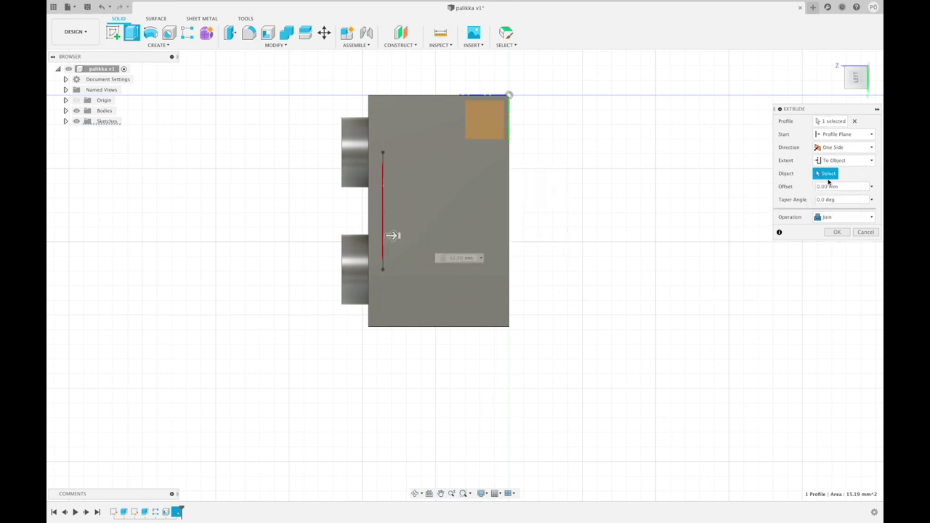
{"action": "mouse_move", "coordinate": [858, 77]}
{"action": "left_click", "coordinate": [866, 88]}
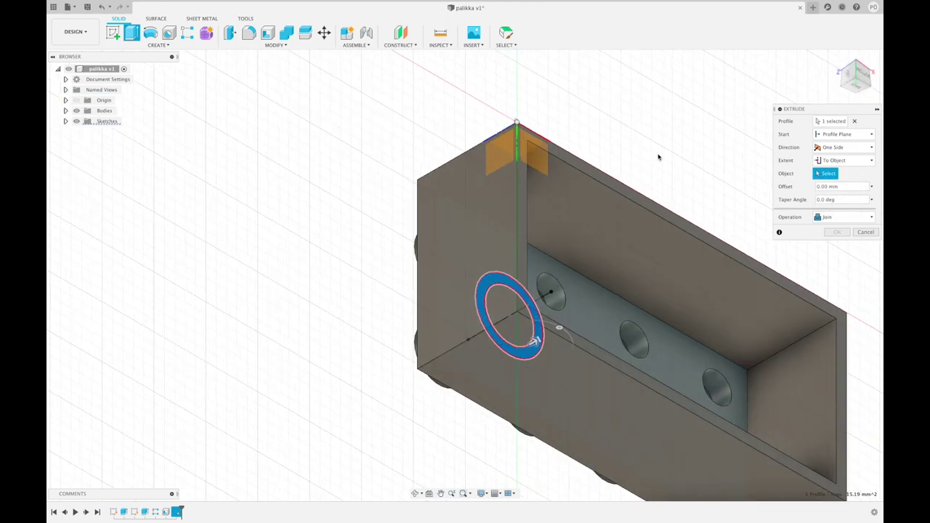
{"action": "left_click", "coordinate": [520, 212]}
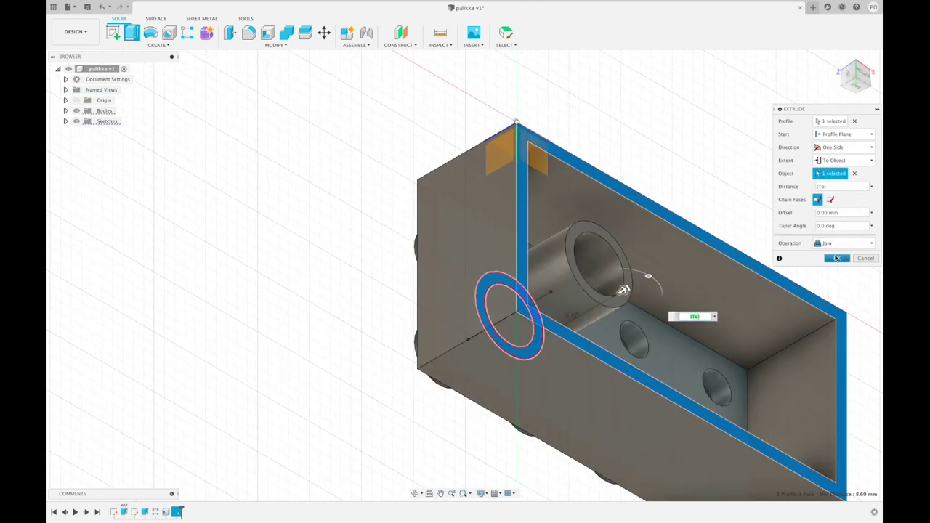
{"action": "left_click", "coordinate": [837, 259]}
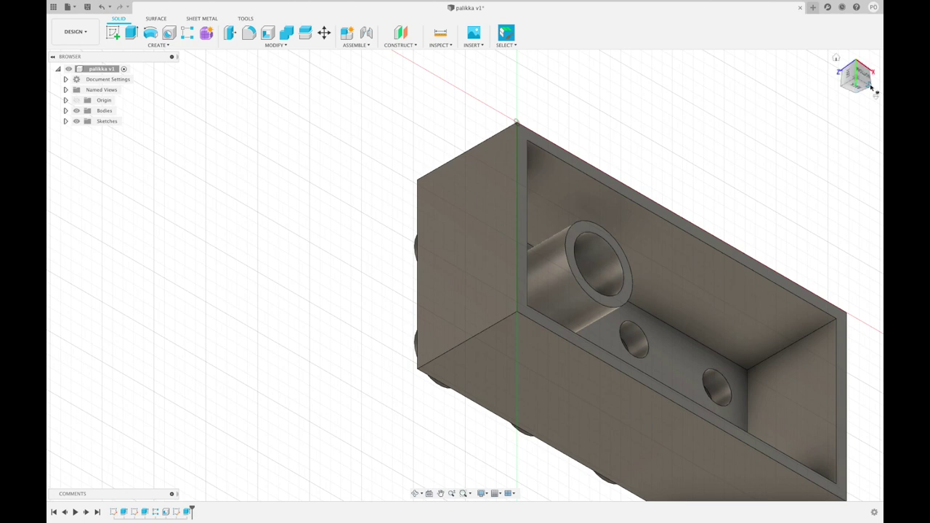
{"action": "left_click", "coordinate": [872, 87]}
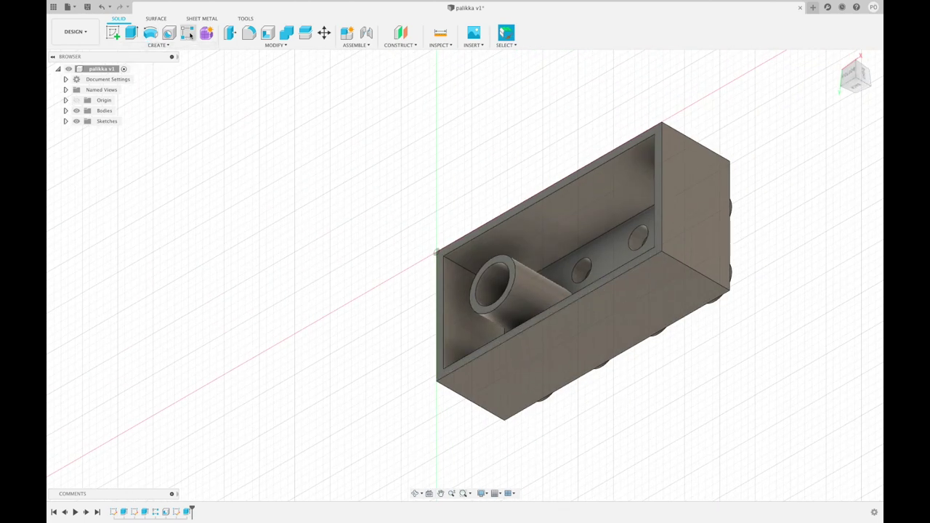
Pattern the inner tube along the brick's long top edge at 8 mm spacing.
{"action": "left_click", "coordinate": [189, 34]}
{"action": "left_click", "coordinate": [527, 298]}
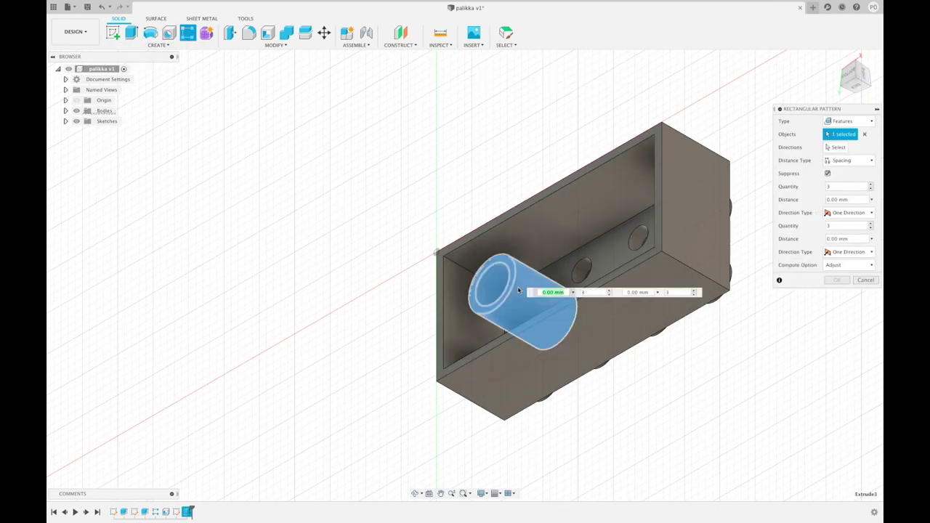
{"action": "left_click", "coordinate": [838, 147]}
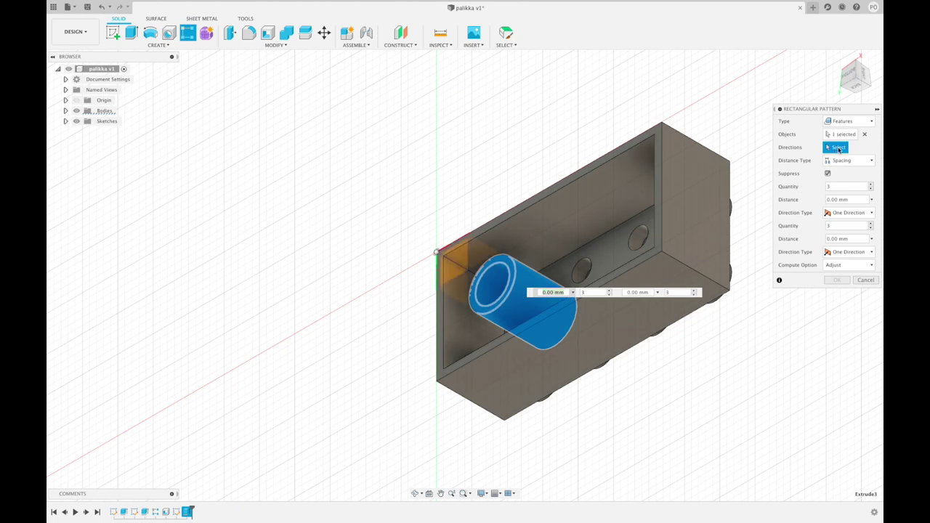
{"action": "left_click", "coordinate": [629, 154]}
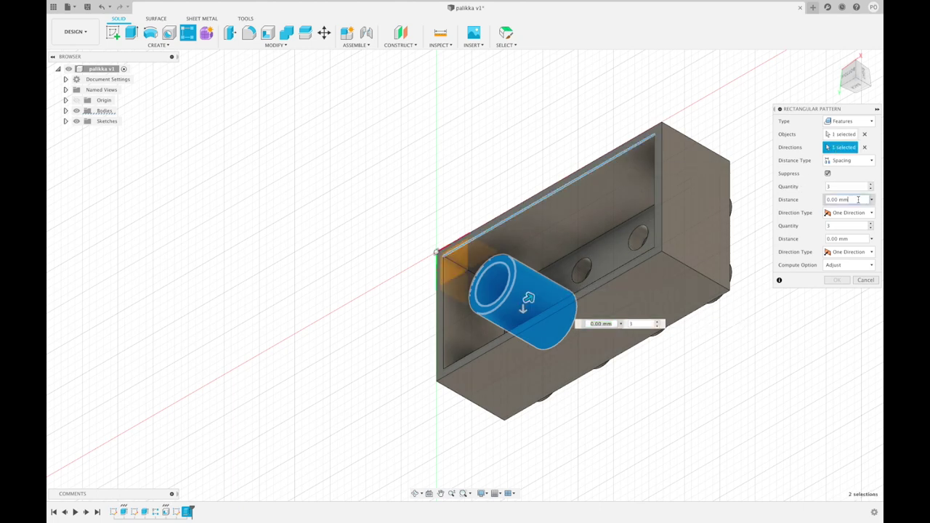
{"action": "type", "text": "8"}
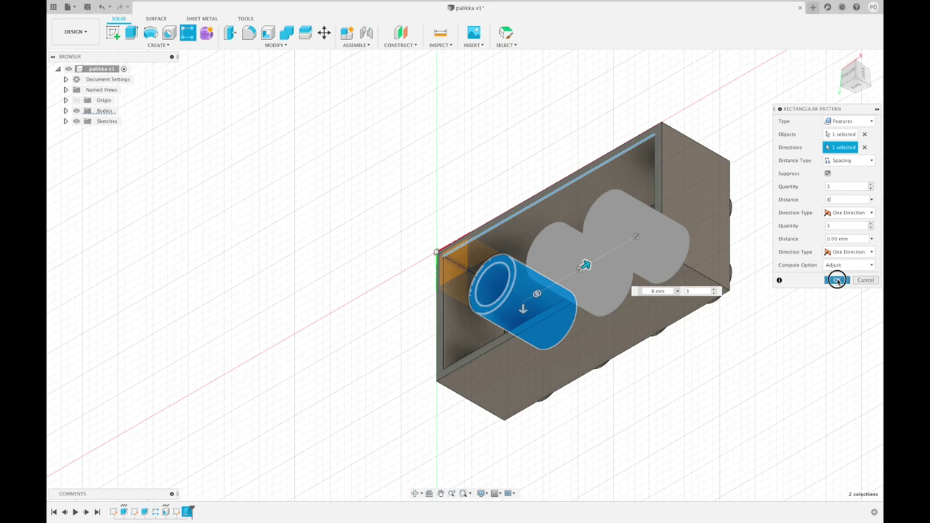
{"action": "left_click", "coordinate": [837, 280]}
{"action": "left_click", "coordinate": [843, 87]}
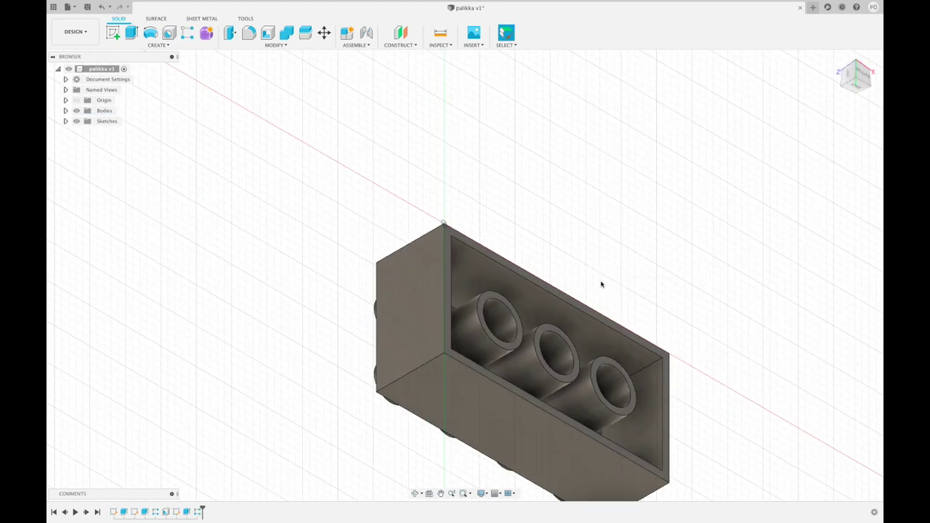
Select the brick's four top outline edges for a fillet.
{"action": "middle_click_drag", "start_coordinate": [601, 284], "coordinate": [375, 215], "text": "shift"}
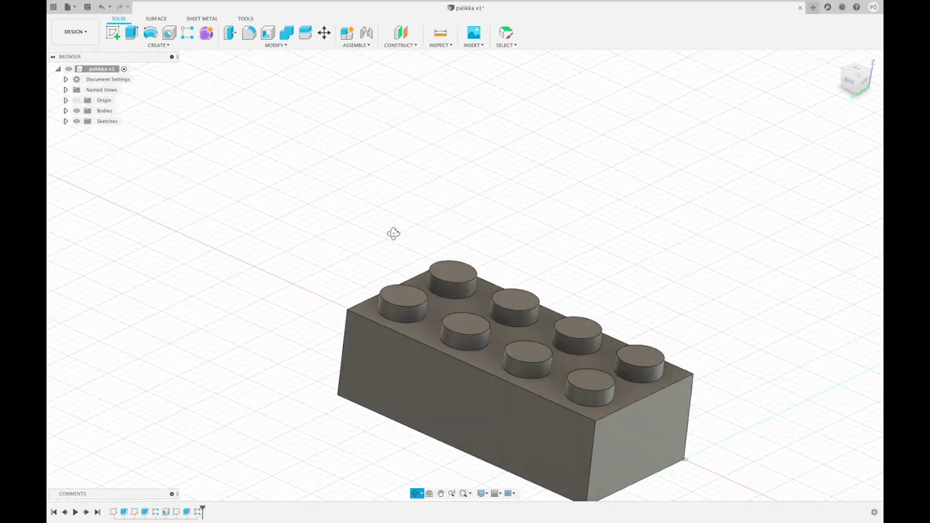
{"action": "middle_click_drag", "start_coordinate": [375, 215], "coordinate": [389, 247], "text": "shift"}
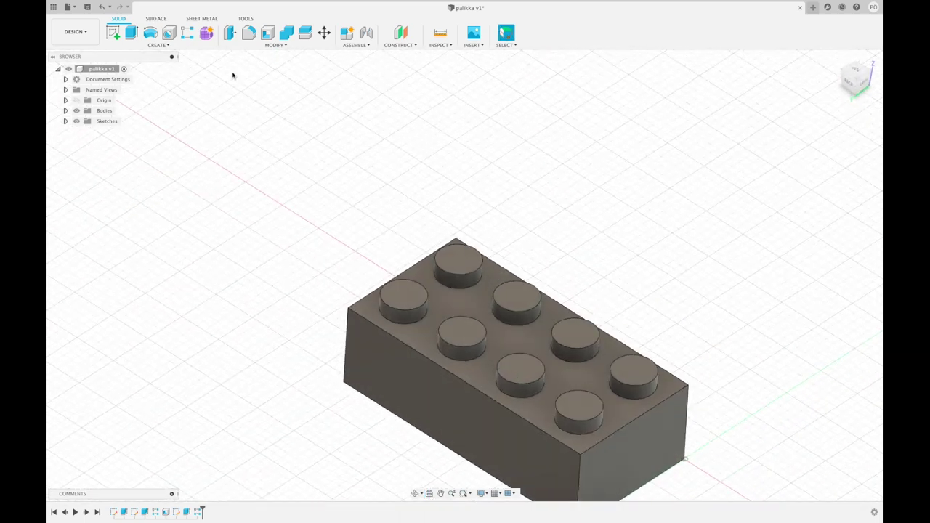
{"action": "left_click", "coordinate": [248, 33]}
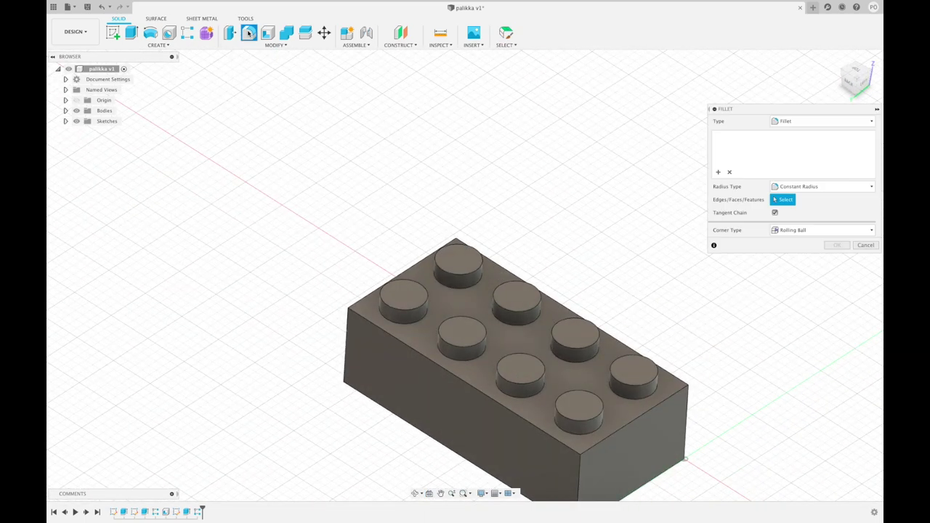
{"action": "left_click", "coordinate": [421, 265]}
{"action": "left_click", "coordinate": [509, 271]}
{"action": "left_click", "coordinate": [412, 349]}
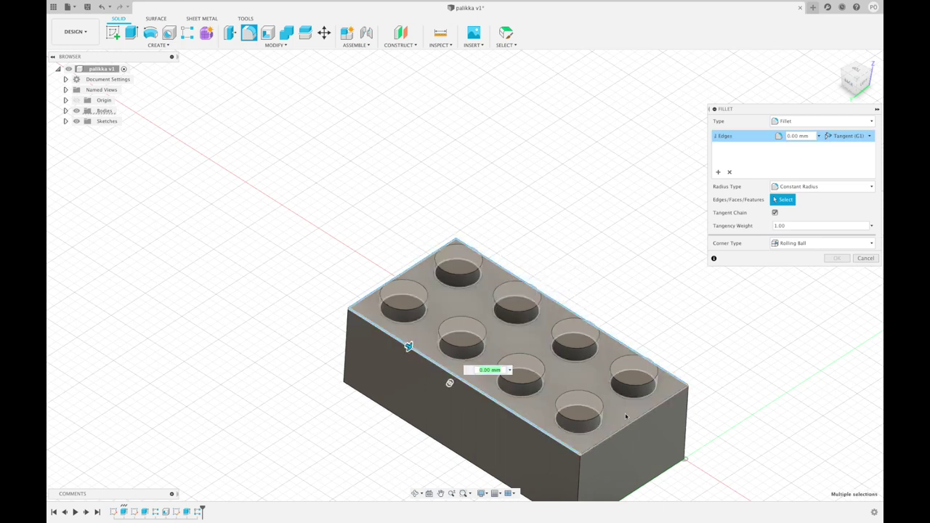
{"action": "left_click", "coordinate": [625, 425]}
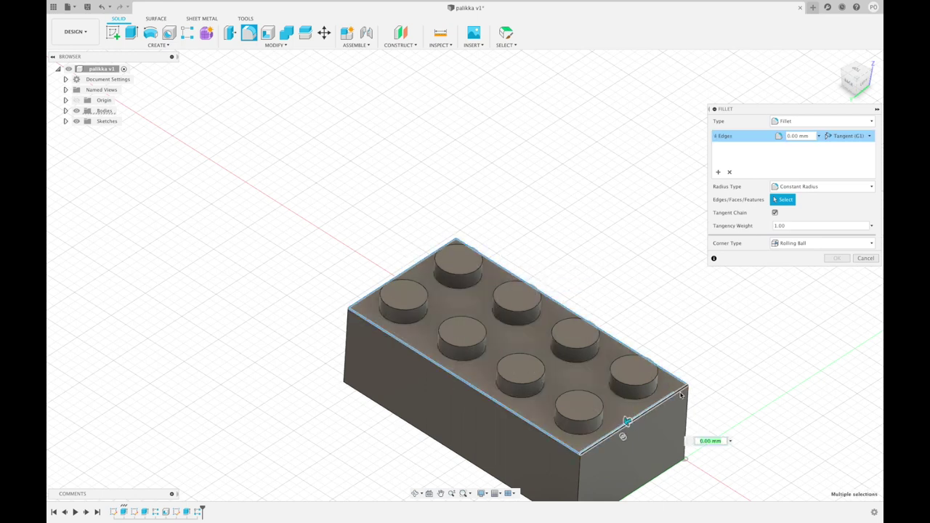
Add the top rims of all eight studs to the fillet selection.
{"action": "left_click", "coordinate": [642, 380]}
{"action": "left_click", "coordinate": [575, 392]}
{"action": "left_click", "coordinate": [585, 352]}
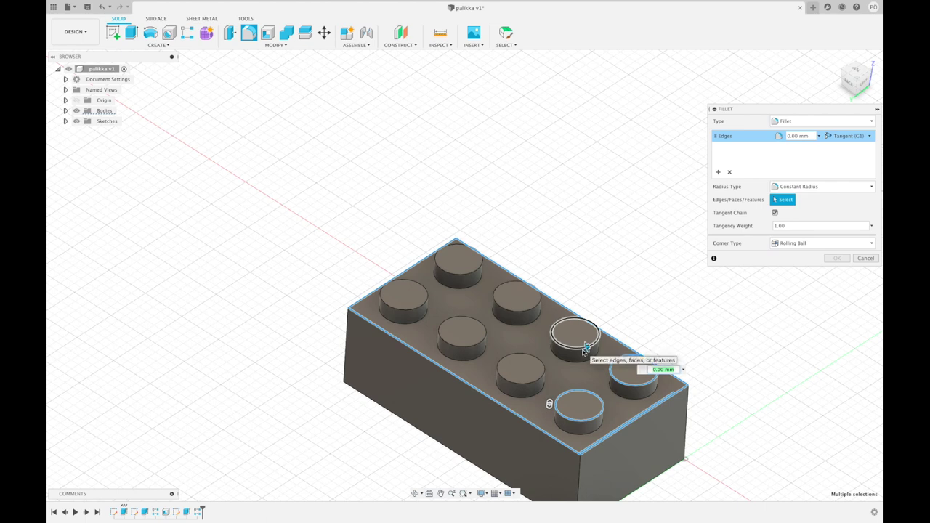
{"action": "left_click", "coordinate": [530, 378]}
{"action": "left_click", "coordinate": [472, 346]}
{"action": "left_click", "coordinate": [653, 391]}
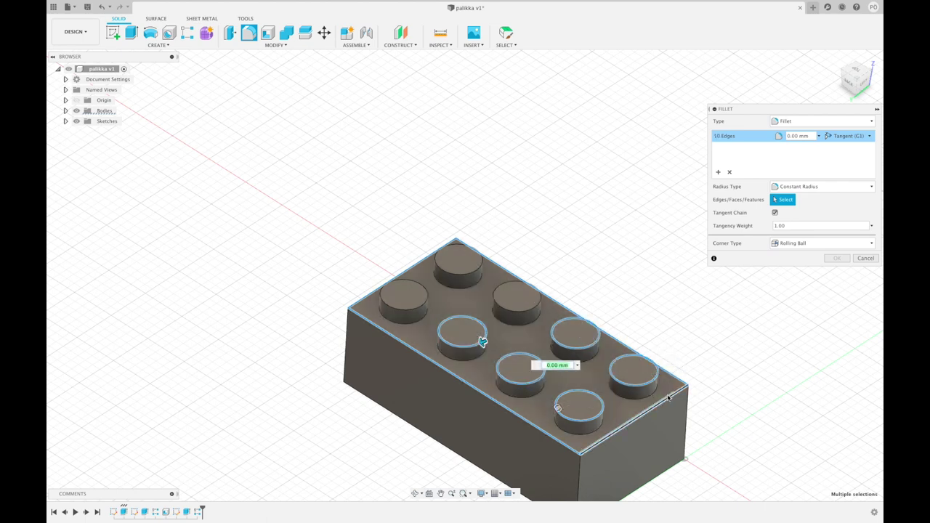
{"action": "scroll", "coordinate": [643, 363], "scroll_direction": "up", "scroll_amount": 6}
{"action": "scroll", "coordinate": [636, 352], "scroll_direction": "up", "scroll_amount": 3}
{"action": "scroll", "coordinate": [634, 349], "scroll_direction": "down", "scroll_amount": 5}
{"action": "left_click", "coordinate": [414, 214]}
{"action": "left_click", "coordinate": [320, 157]}
{"action": "left_click", "coordinate": [247, 211]}
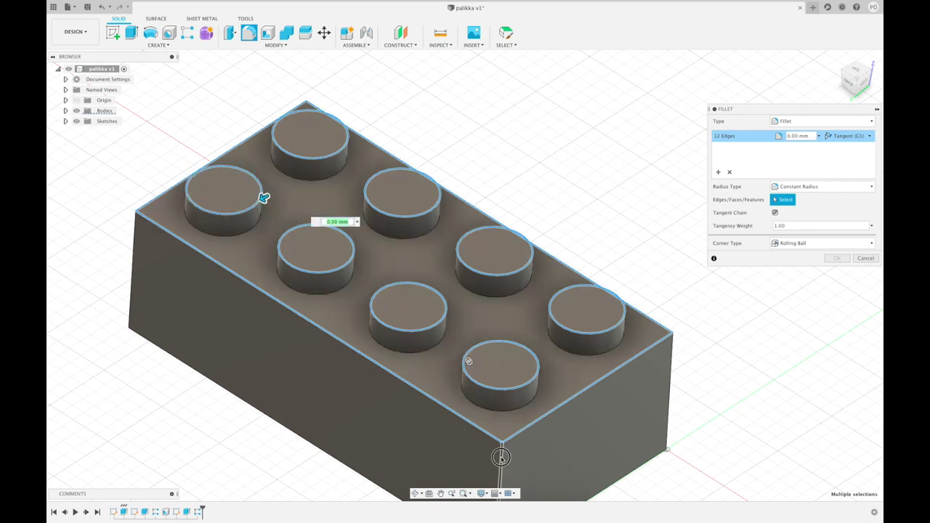
Add the vertical corner edges and apply the fillet to all 16 edges.
{"action": "left_click", "coordinate": [502, 458]}
{"action": "left_click", "coordinate": [669, 356]}
{"action": "left_click", "coordinate": [131, 231]}
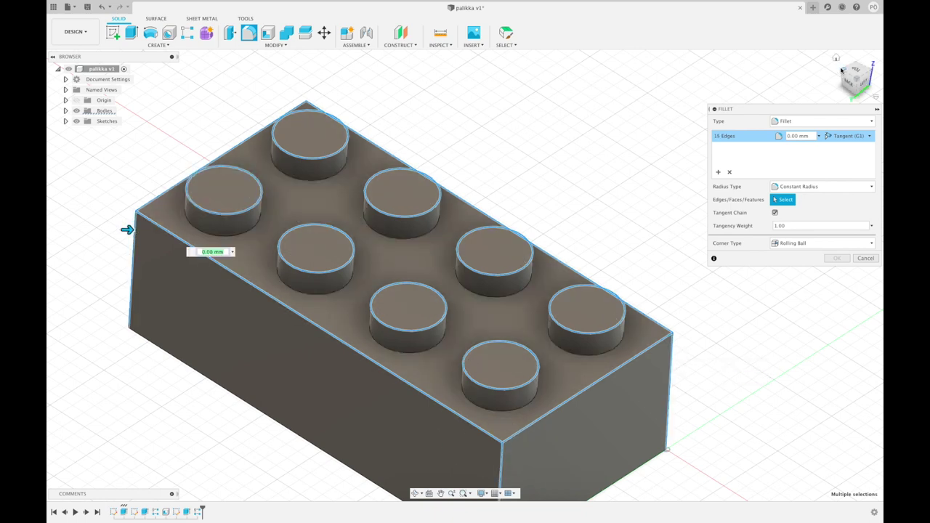
{"action": "left_click", "coordinate": [843, 76]}
{"action": "left_click", "coordinate": [798, 136]}
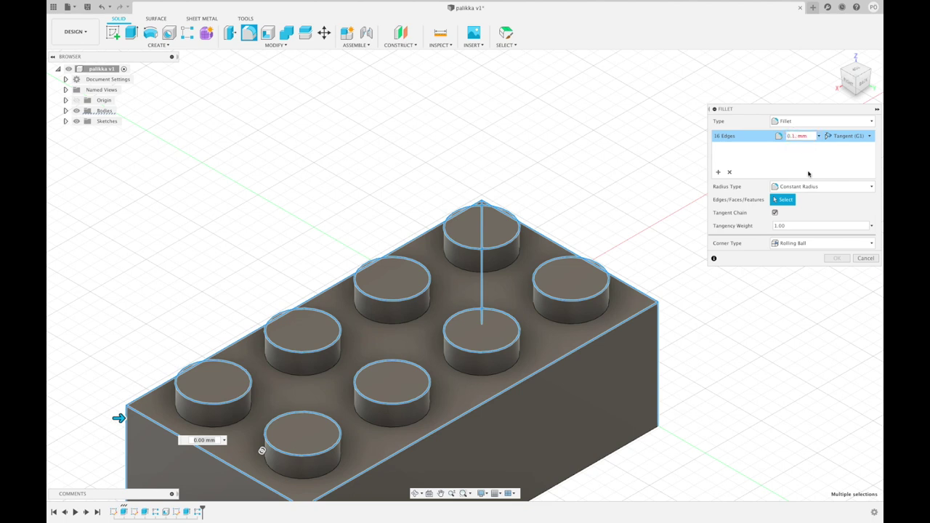
{"action": "left_click", "coordinate": [836, 258]}
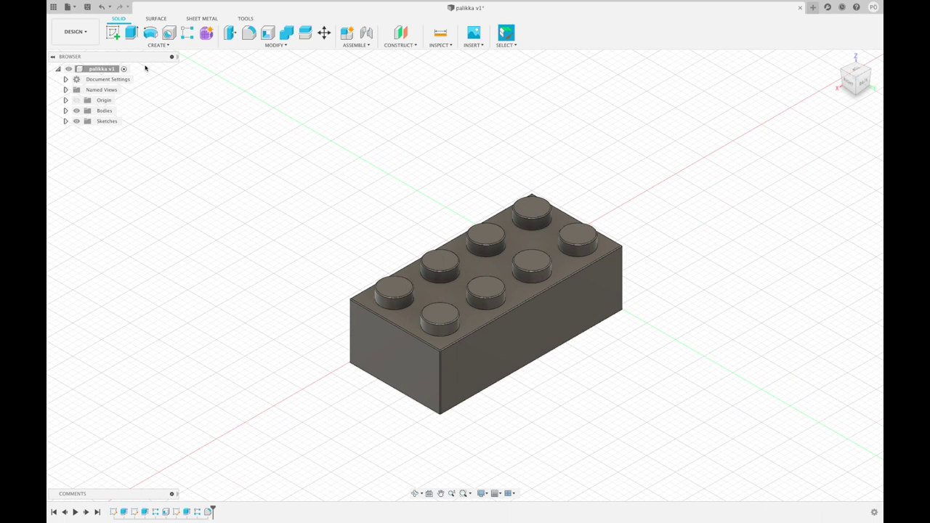
{"action": "left_click", "coordinate": [74, 31]}
Create a Manufacture additive setup using the Ultimaker 2+ from the machine library.
{"action": "left_click", "coordinate": [89, 128]}
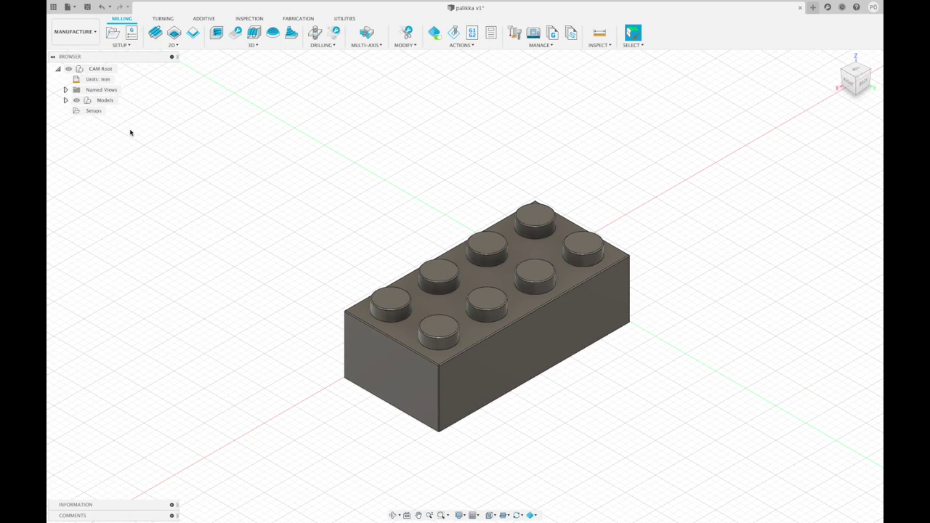
{"action": "left_click", "coordinate": [204, 18]}
{"action": "left_click", "coordinate": [112, 32]}
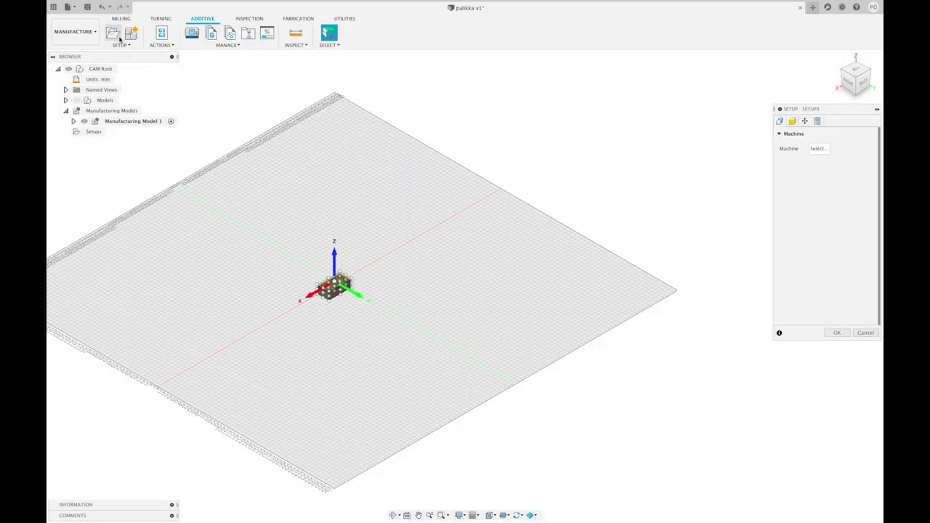
{"action": "left_click", "coordinate": [818, 148]}
{"action": "left_click", "coordinate": [323, 220]}
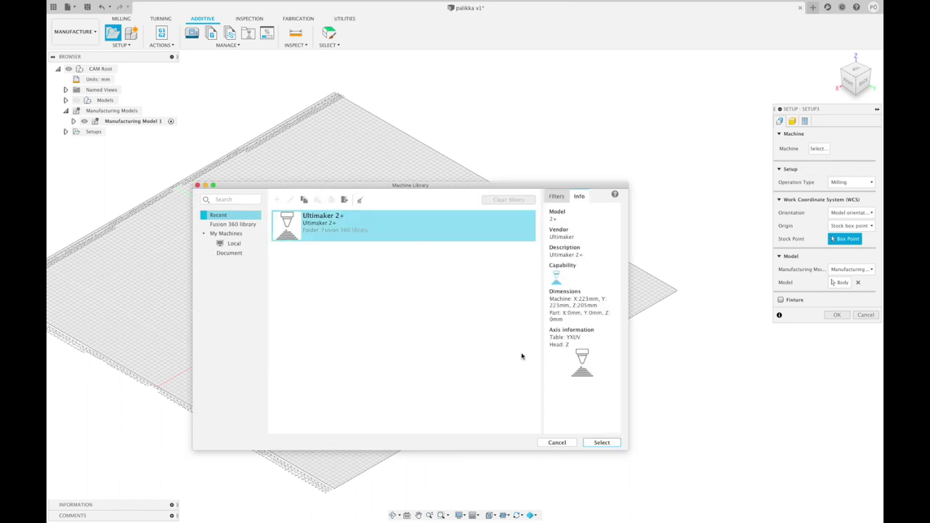
{"action": "left_click", "coordinate": [595, 442]}
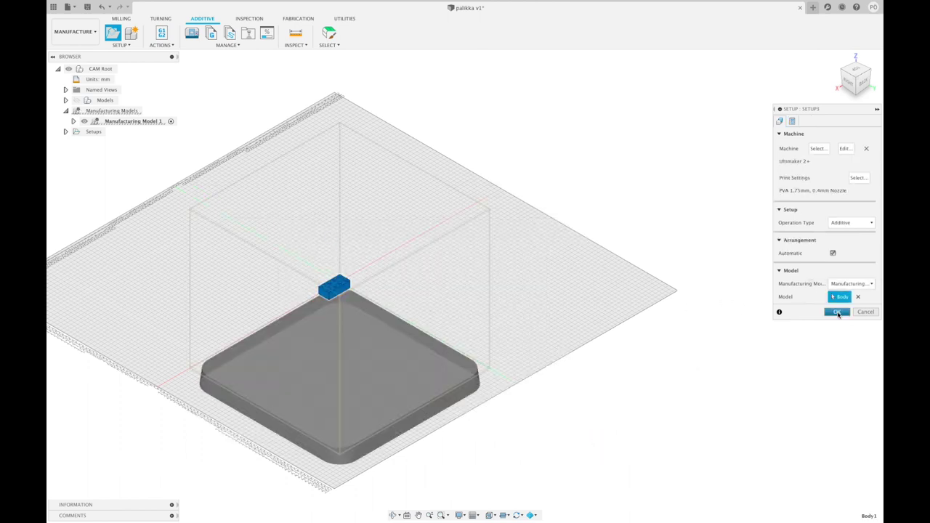
{"action": "left_click", "coordinate": [837, 313]}
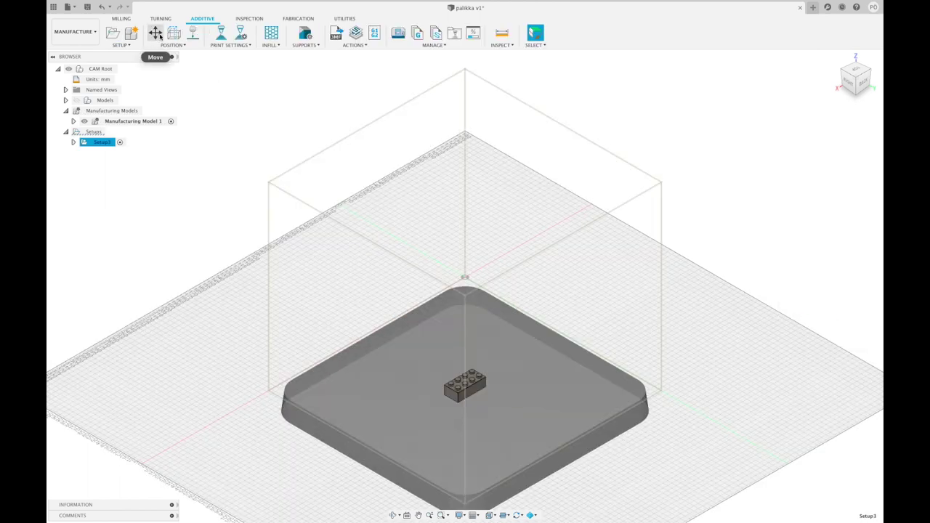
Review the Place Parts on Platform options and the 15% rectilinear infill settings.
{"action": "left_click", "coordinate": [192, 34]}
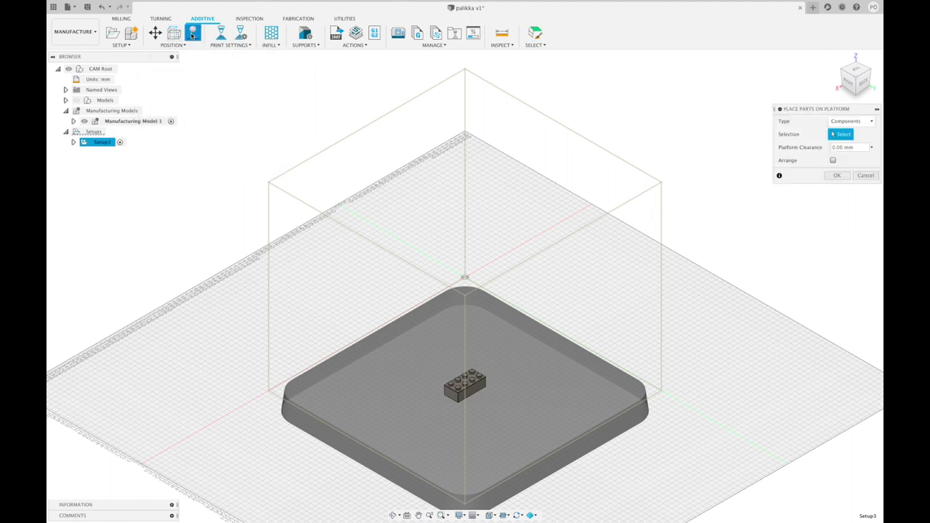
{"action": "left_click", "coordinate": [271, 33]}
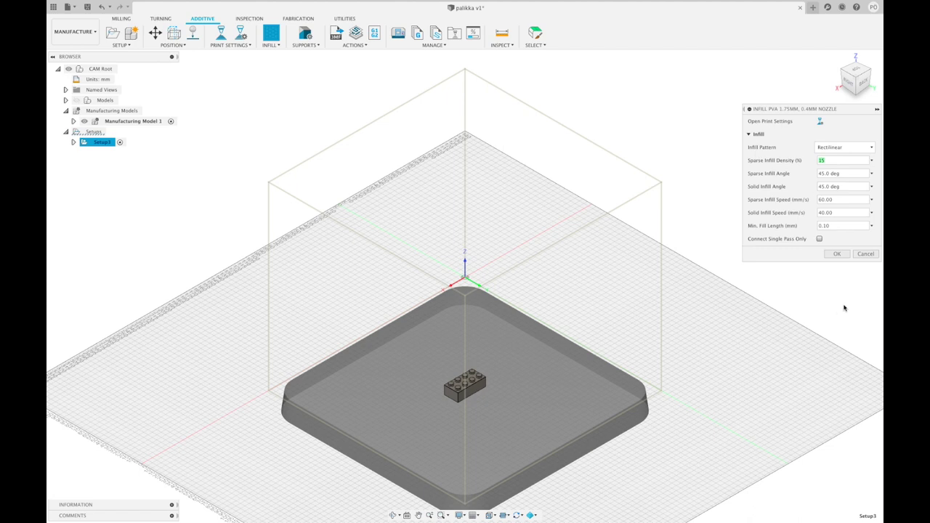
{"action": "left_click", "coordinate": [839, 255]}
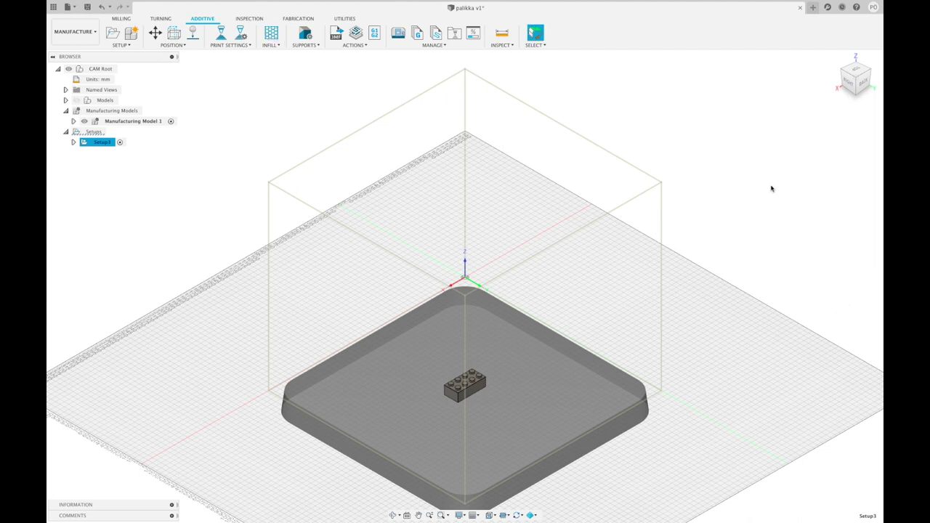
Export the setup as a 3MF file named 'palikka'.
{"action": "left_click", "coordinate": [336, 34]}
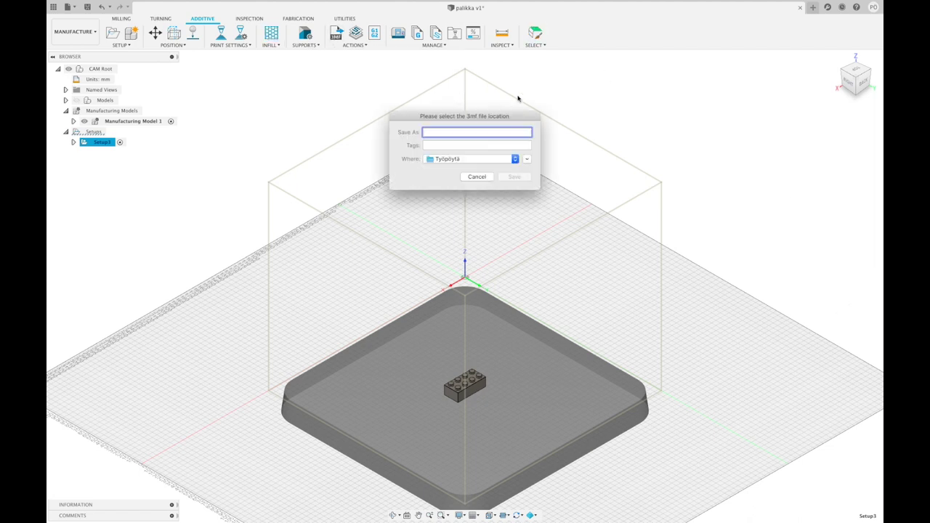
{"action": "type", "text": "palikka"}
{"action": "left_click", "coordinate": [515, 177]}
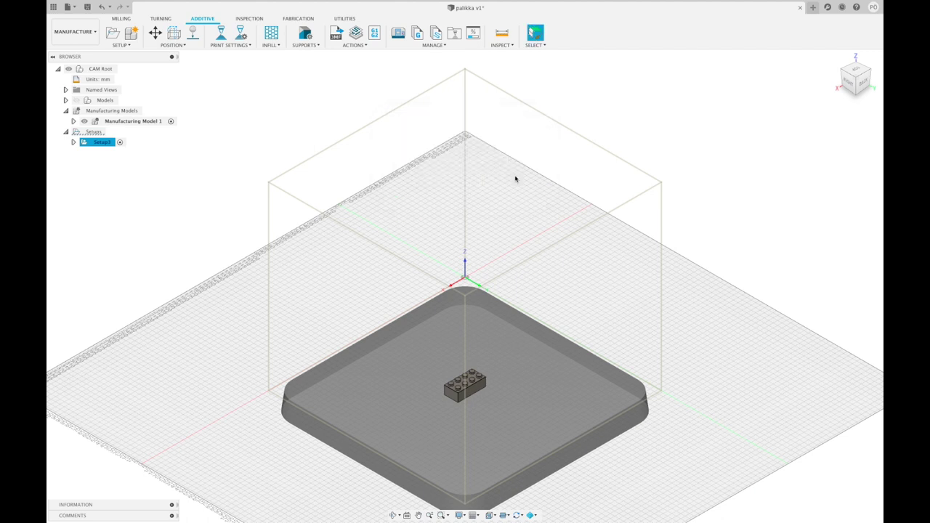